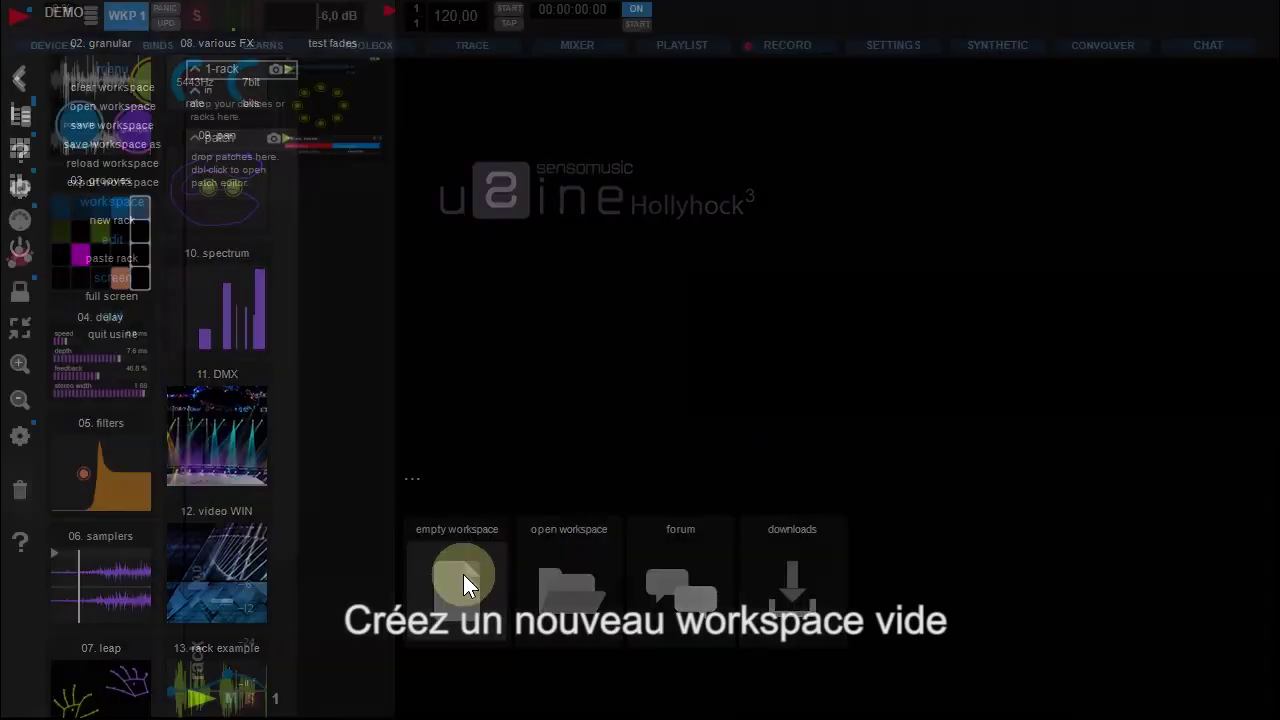
# Start the audio engine and set the global record out folder to D:\Usine record out
pyautogui.click(16, 22)
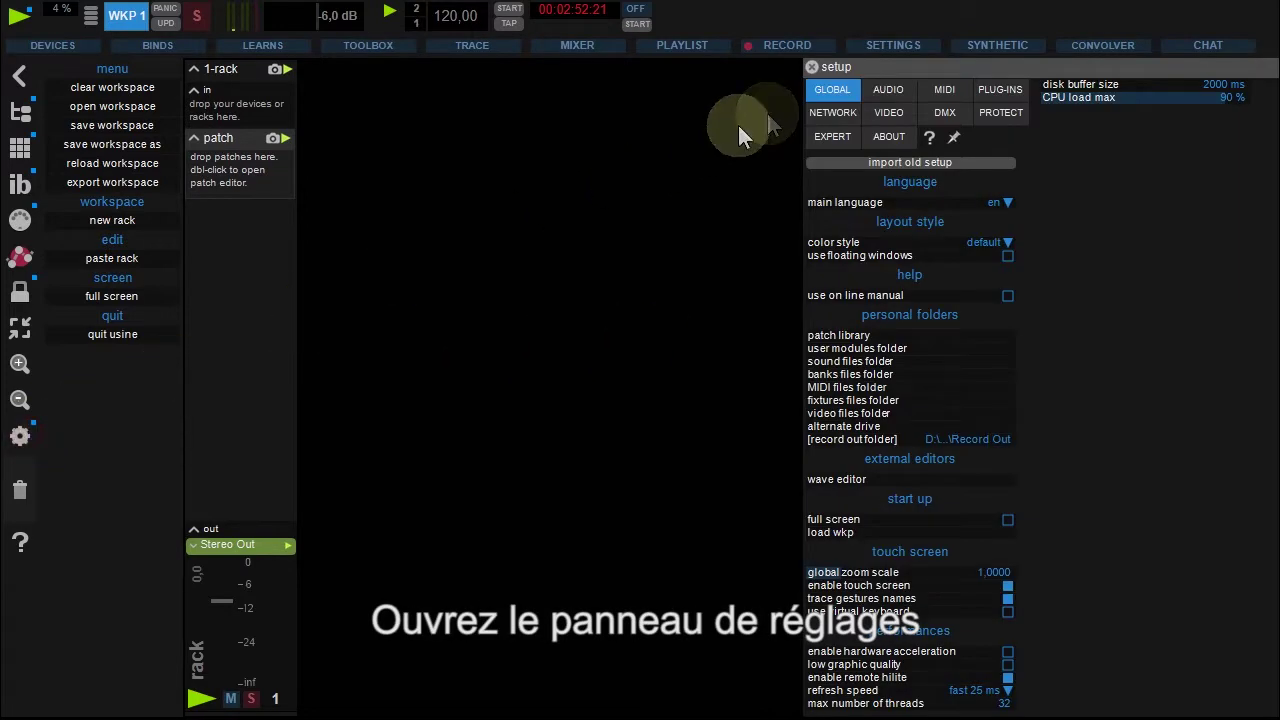
pyautogui.click(840, 438)
pyautogui.moveTo(876, 430); pyautogui.dragTo(593, 267)
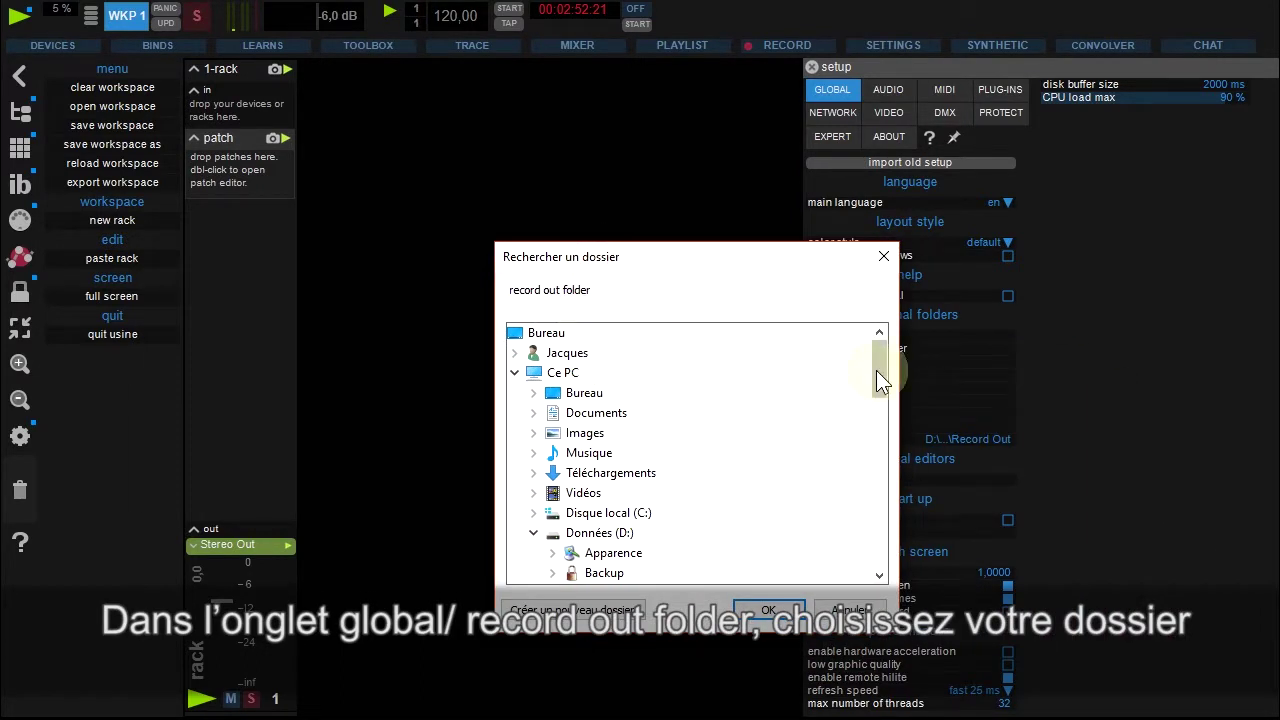
pyautogui.moveTo(877, 377); pyautogui.dragTo(877, 556)
pyautogui.click(640, 453)
pyautogui.click(765, 607)
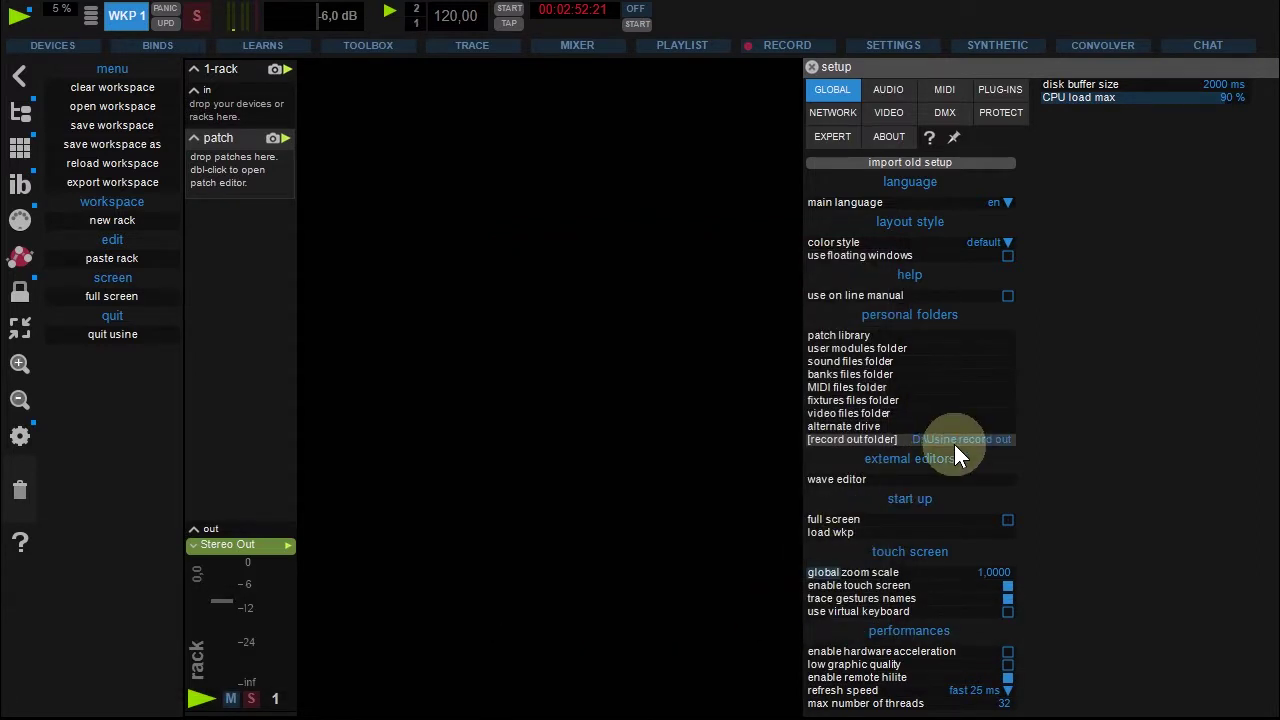
# Close Setup, then name the first rack GROOVE and give it an orange-red colour
pyautogui.click(813, 67)
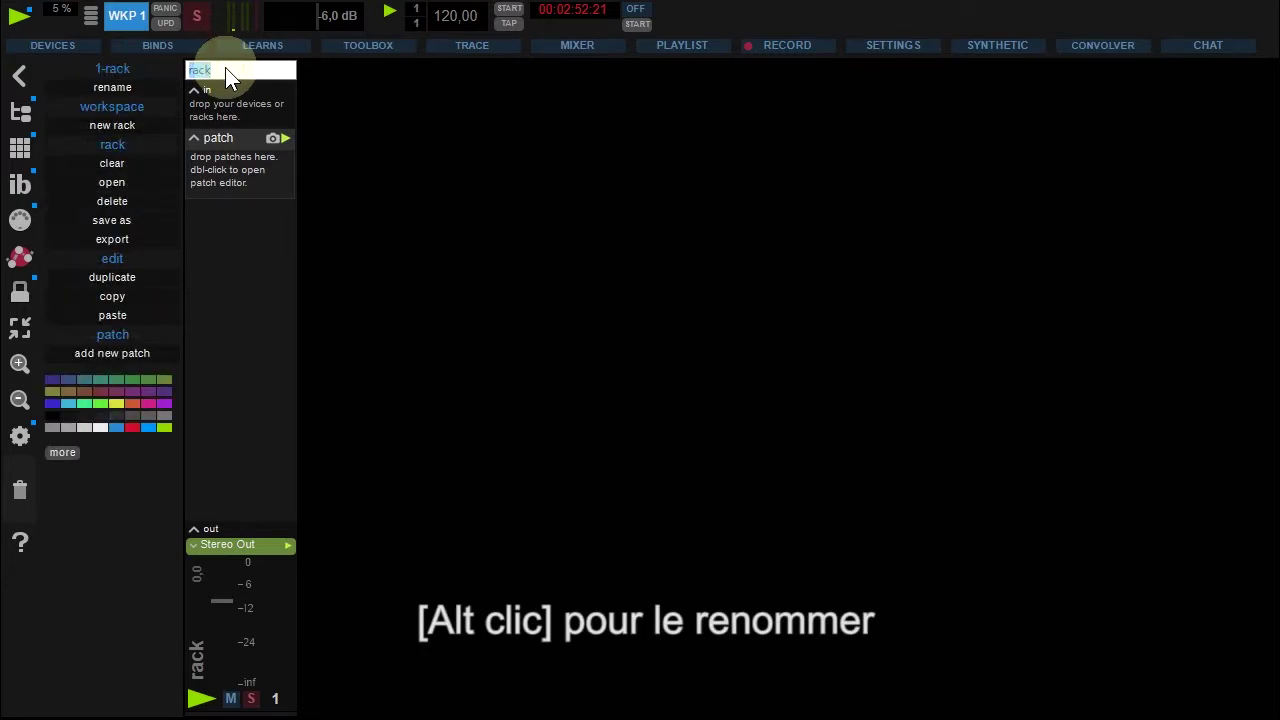
pyautogui.write('VE')
pyautogui.press('Return')
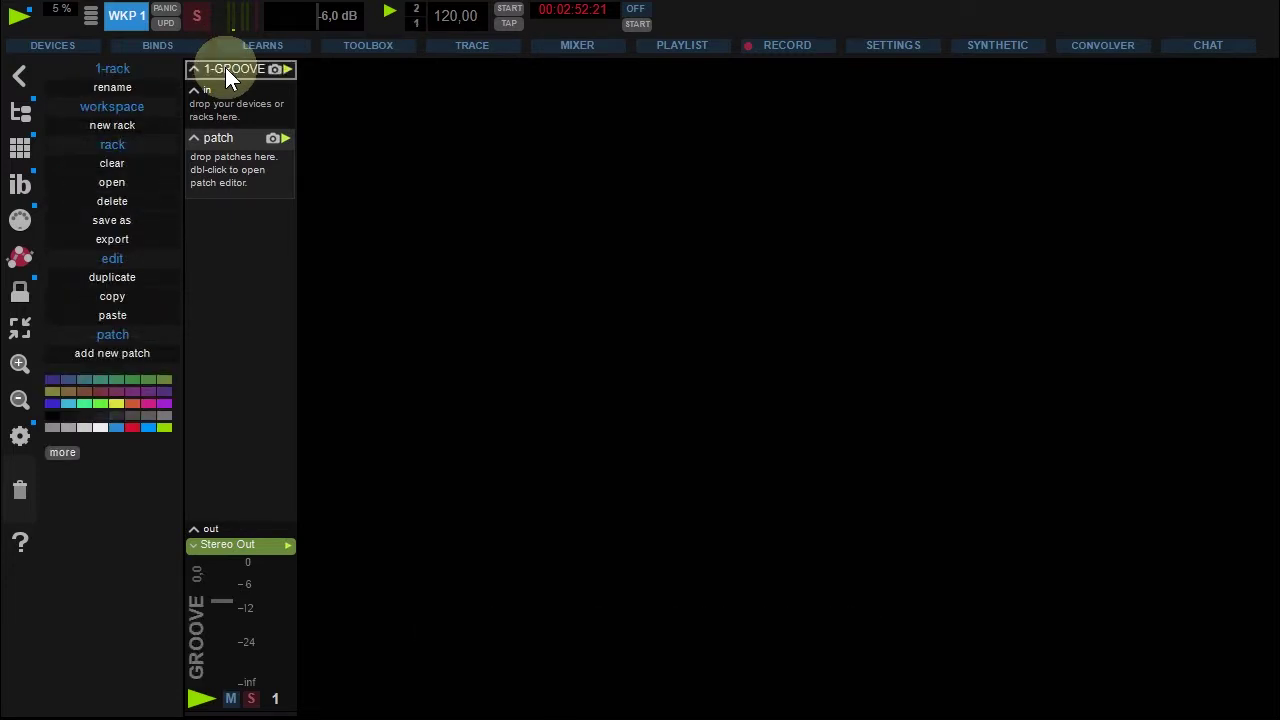
pyautogui.click(133, 403)
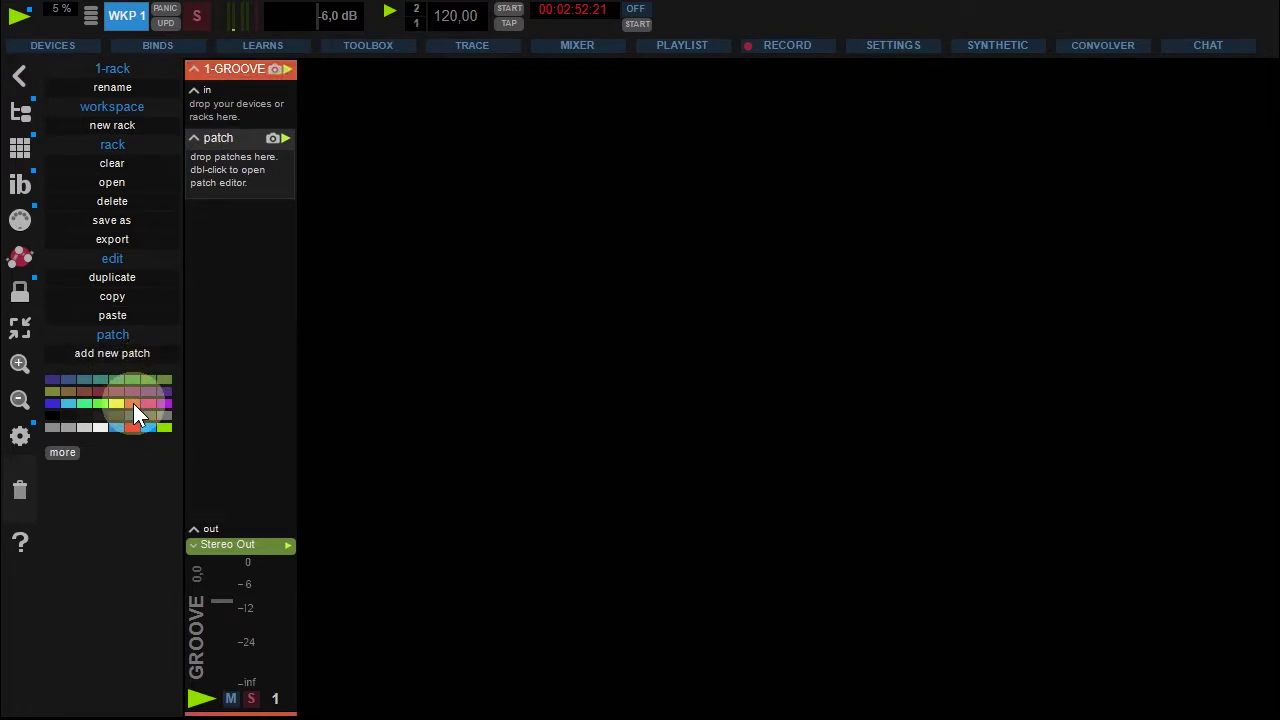
# Drop gr4.wav from Sounds > Grooves into the GROOVE rack as a Normal Sampler
pyautogui.click(18, 113)
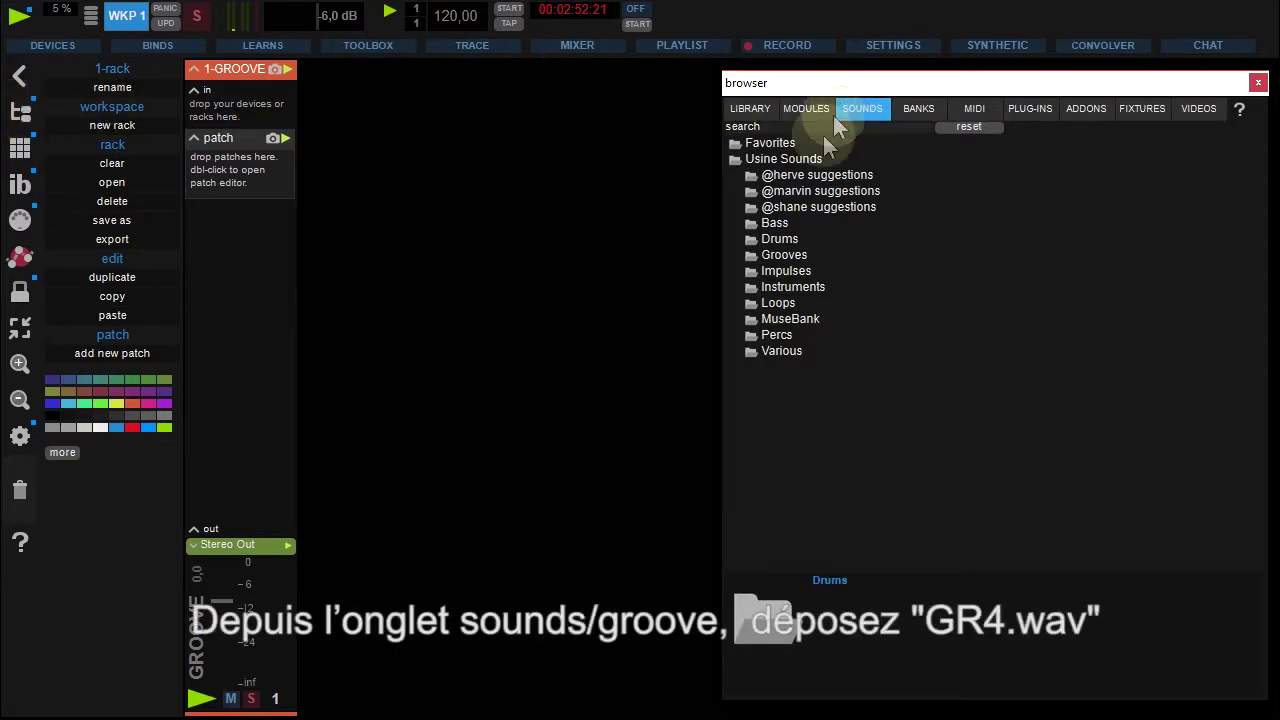
pyautogui.click(785, 256)
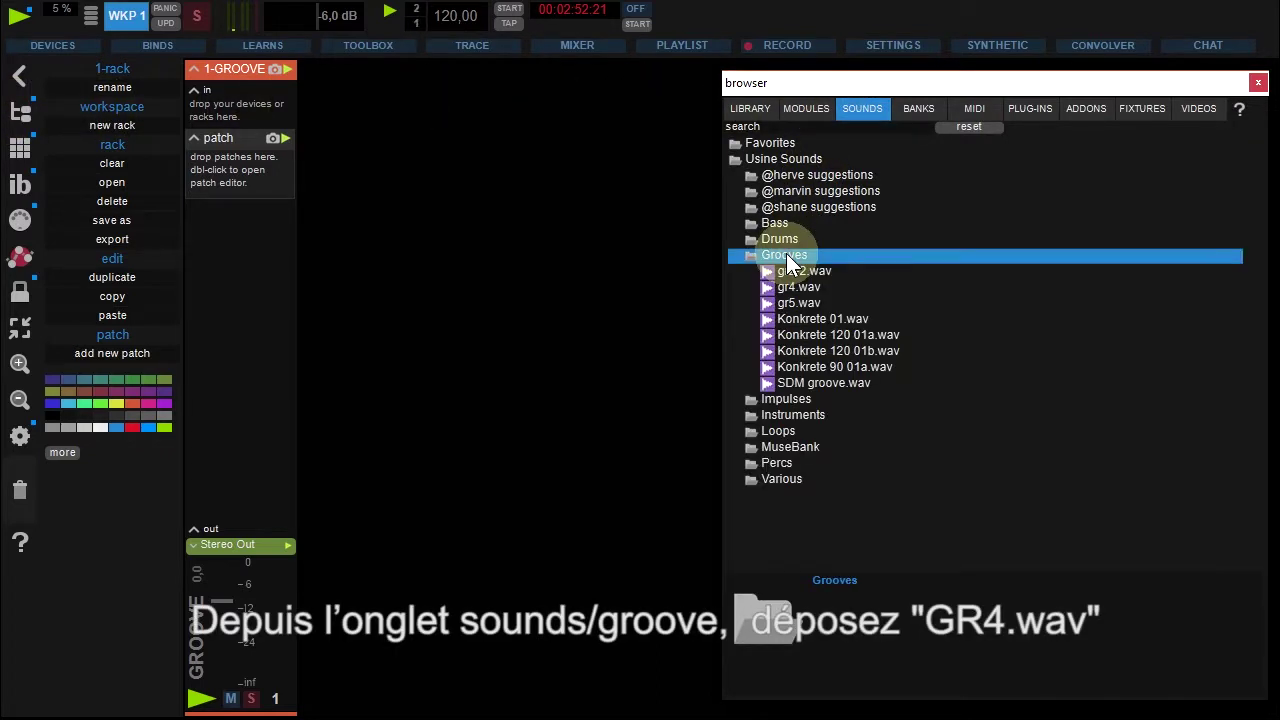
pyautogui.moveTo(798, 287); pyautogui.dragTo(239, 176)
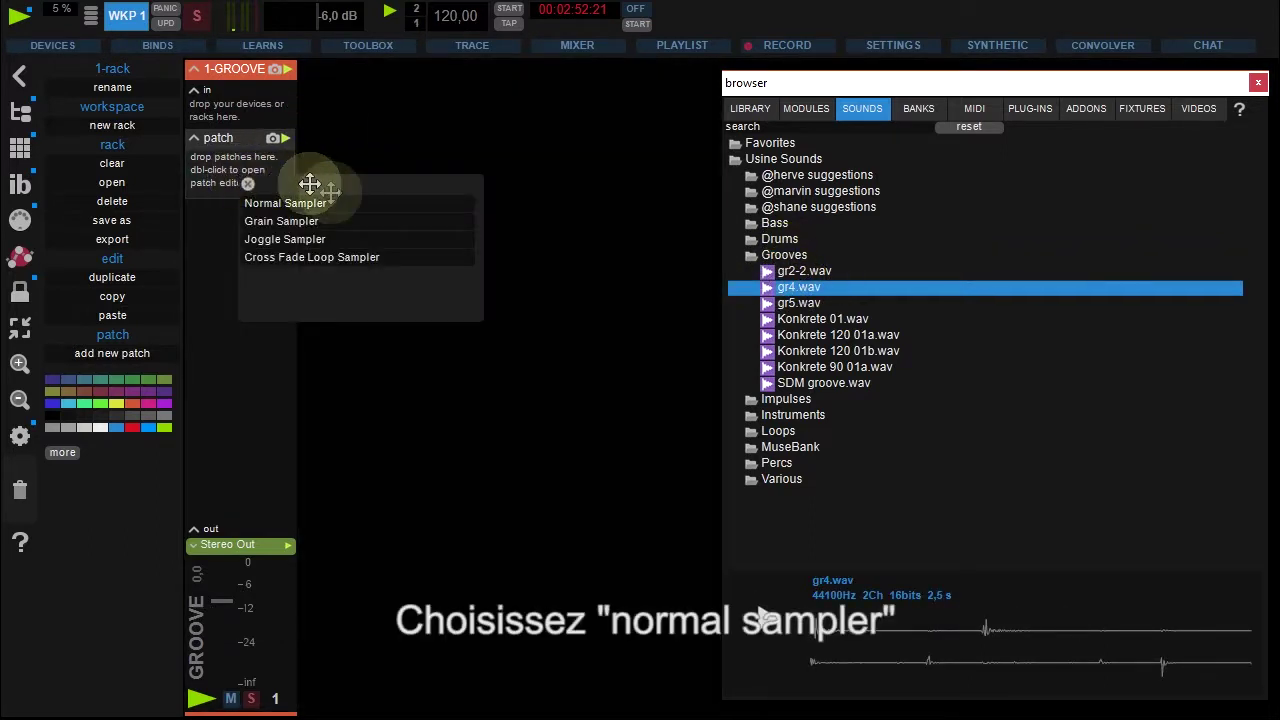
pyautogui.click(342, 203)
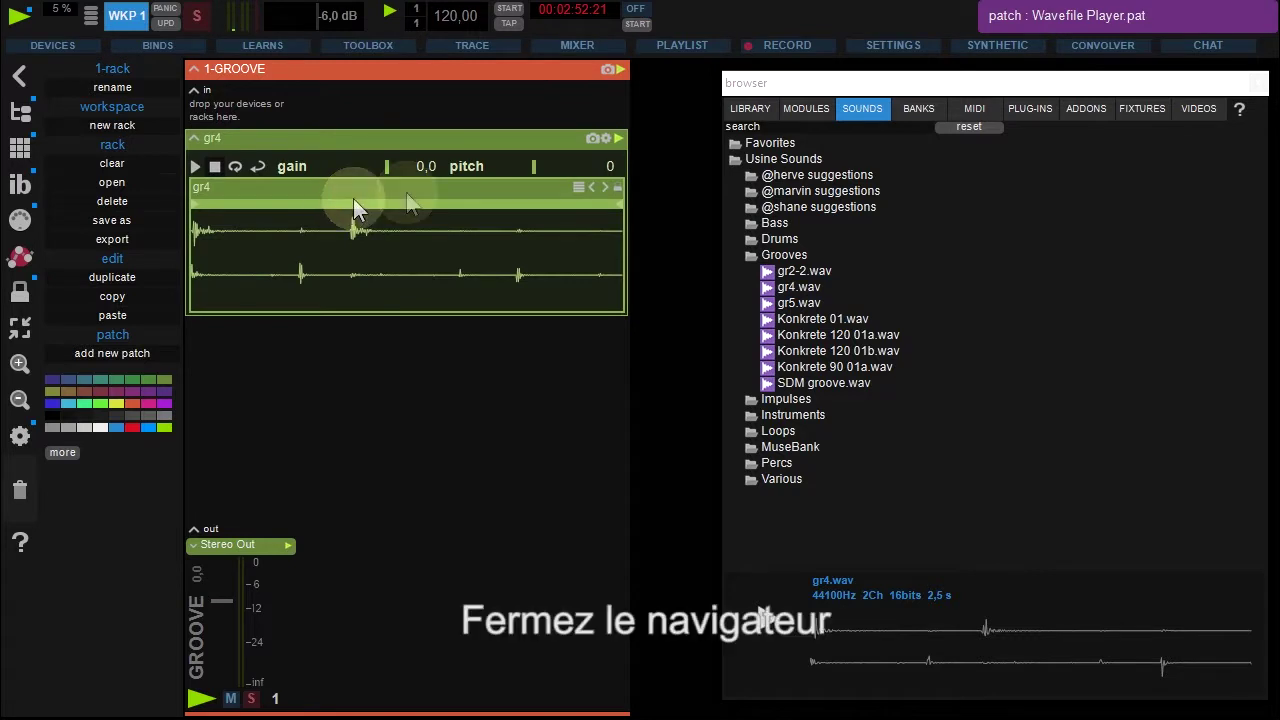
# Close the browser, set the gr4 sampler to loop, and collapse its patch
pyautogui.click(1257, 83)
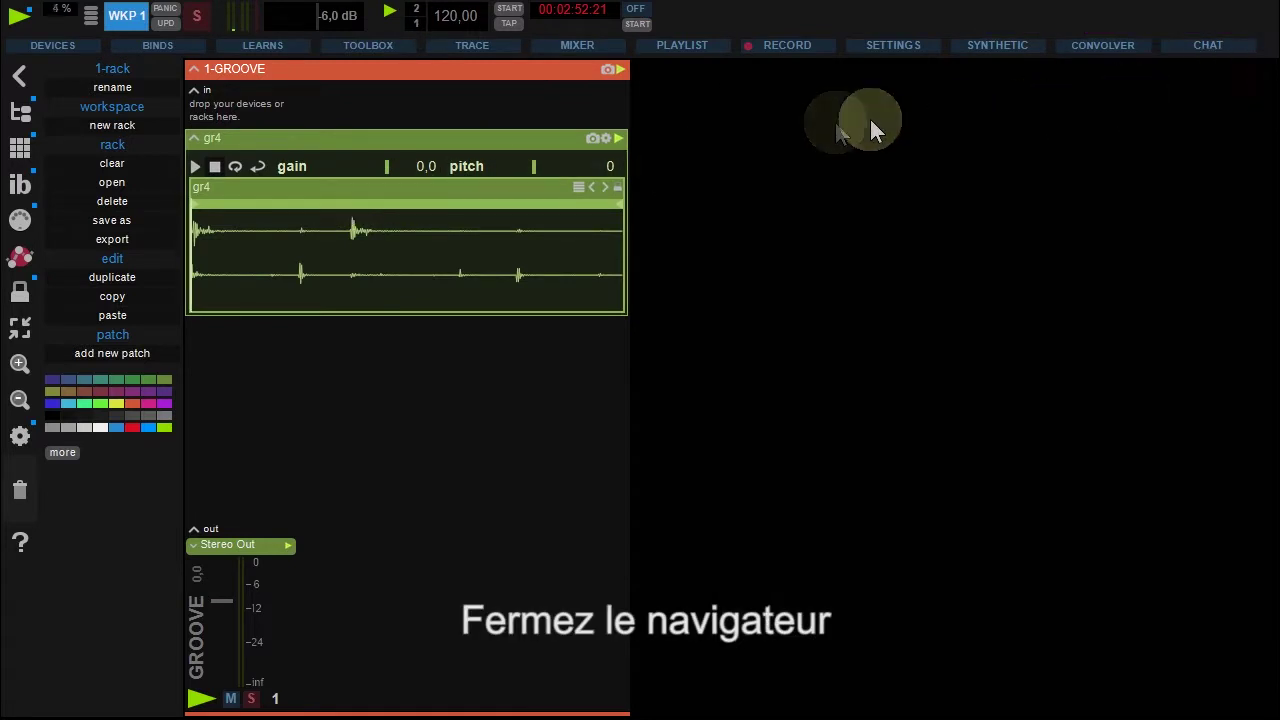
pyautogui.click(238, 166)
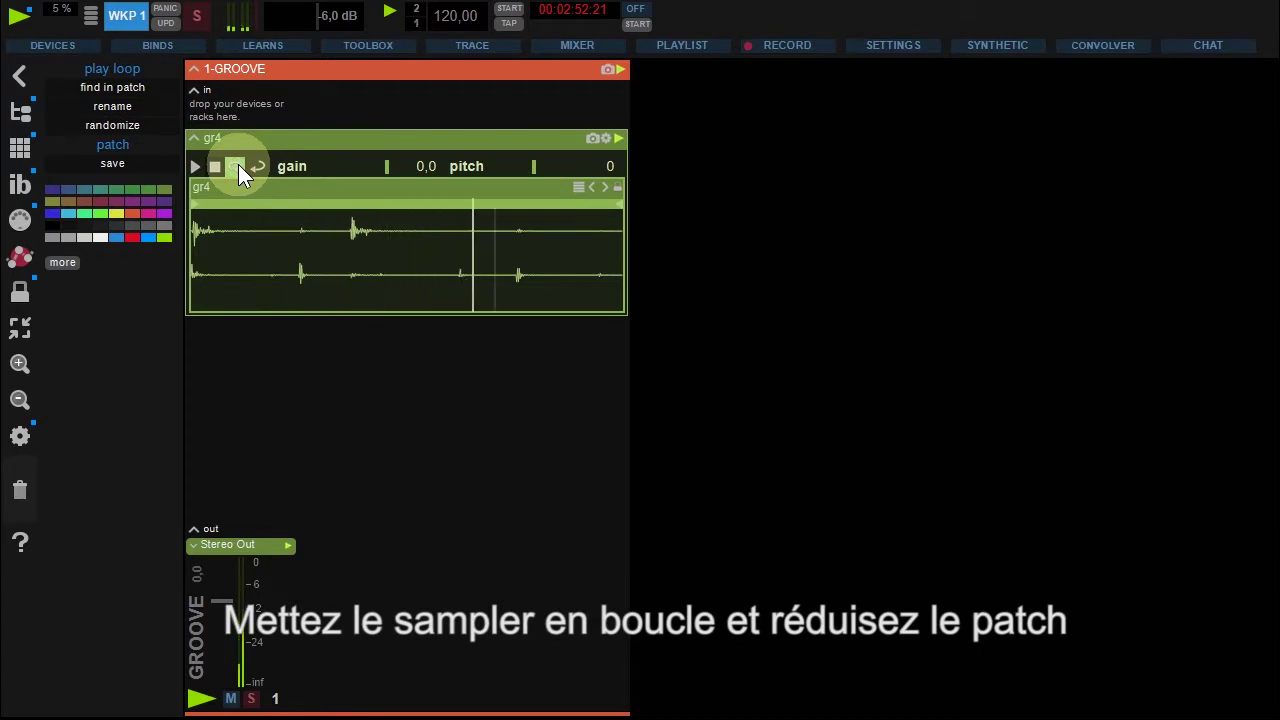
pyautogui.click(194, 140)
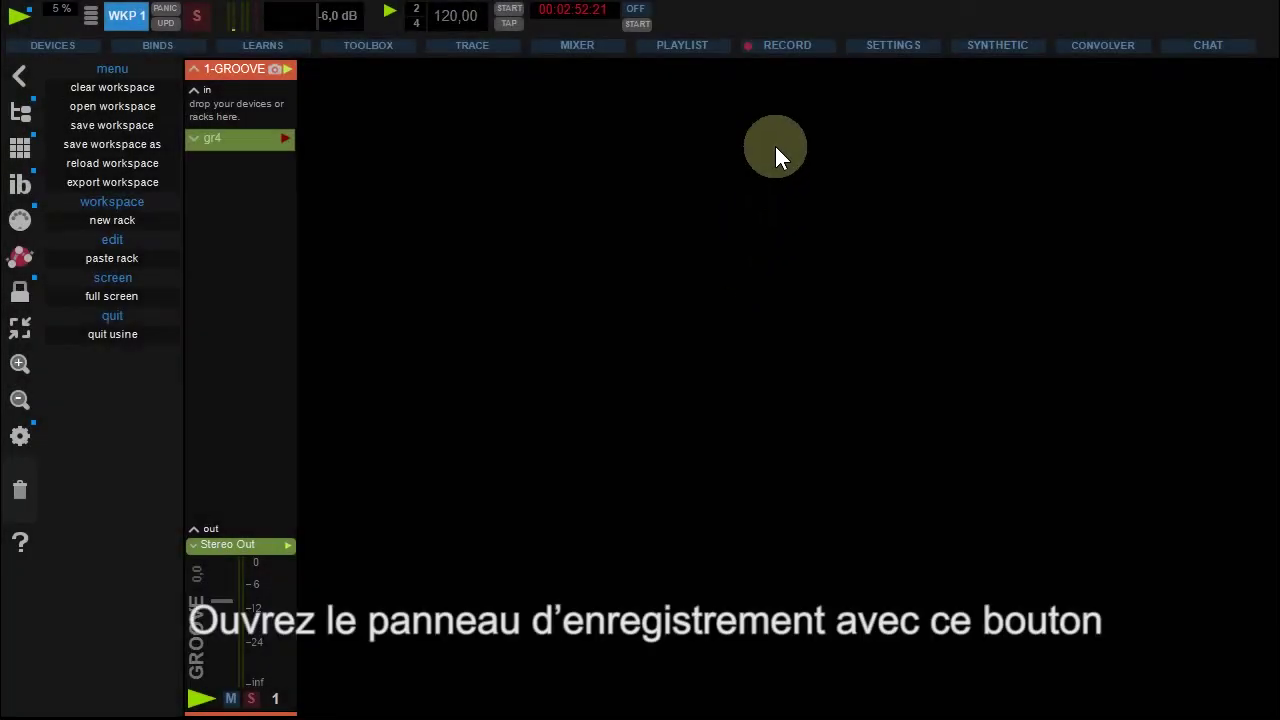
# Replace Stereo Out with the 1-GROOVE rack as the RECORD panel source
pyautogui.click(791, 46)
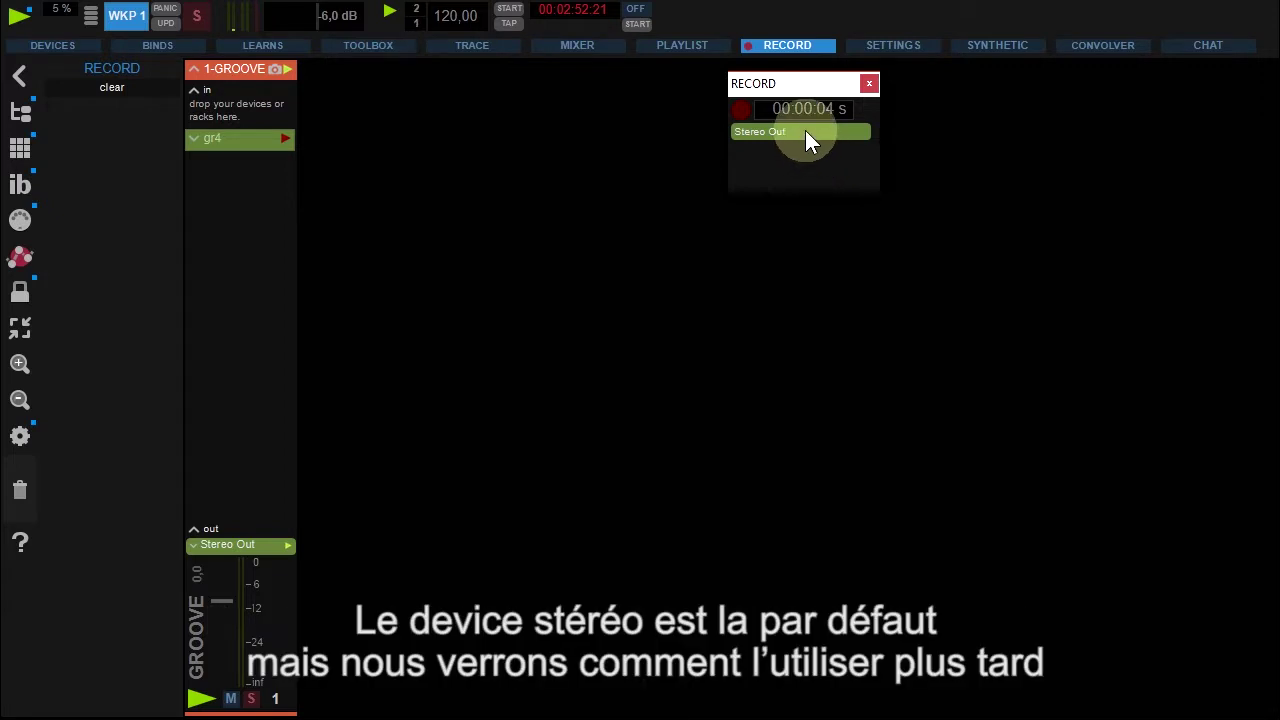
pyautogui.moveTo(806, 130); pyautogui.dragTo(27, 505)
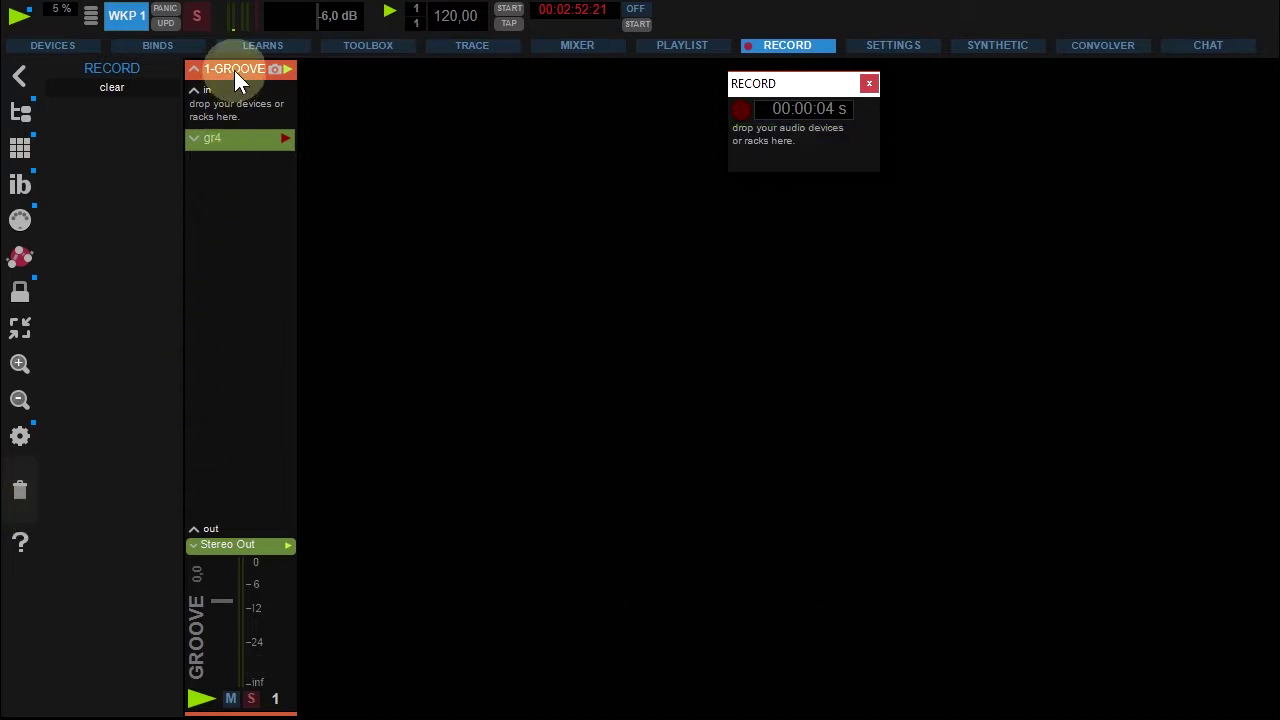
pyautogui.moveTo(234, 70); pyautogui.dragTo(777, 148)
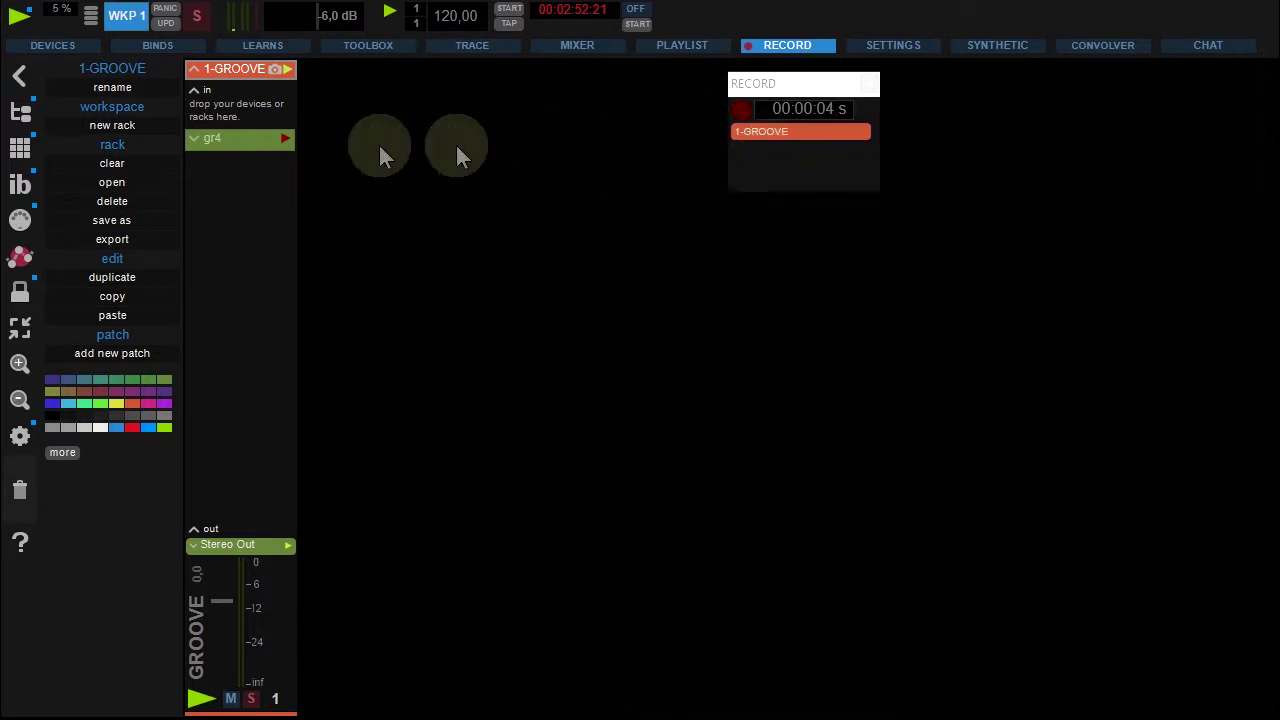
# Play gr4, record a four-second GROOVE take, and save it as PROJECT
pyautogui.click(284, 138)
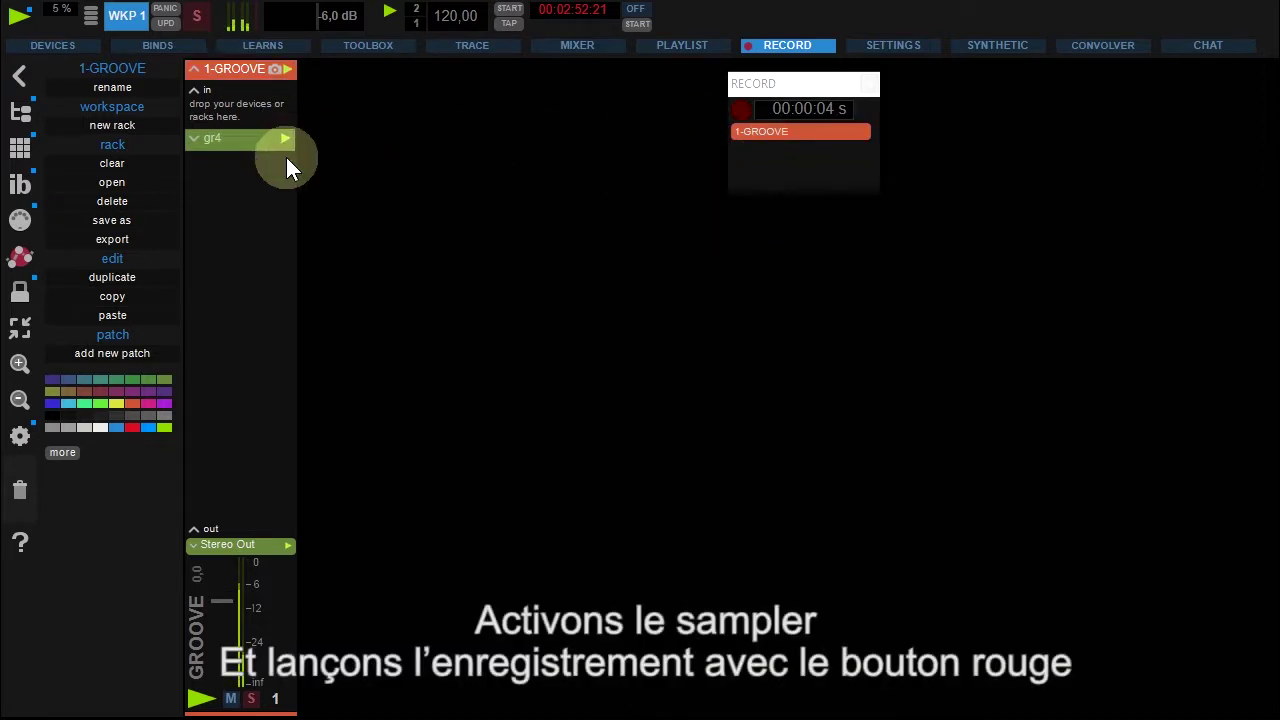
pyautogui.click(738, 110)
pyautogui.click(736, 110)
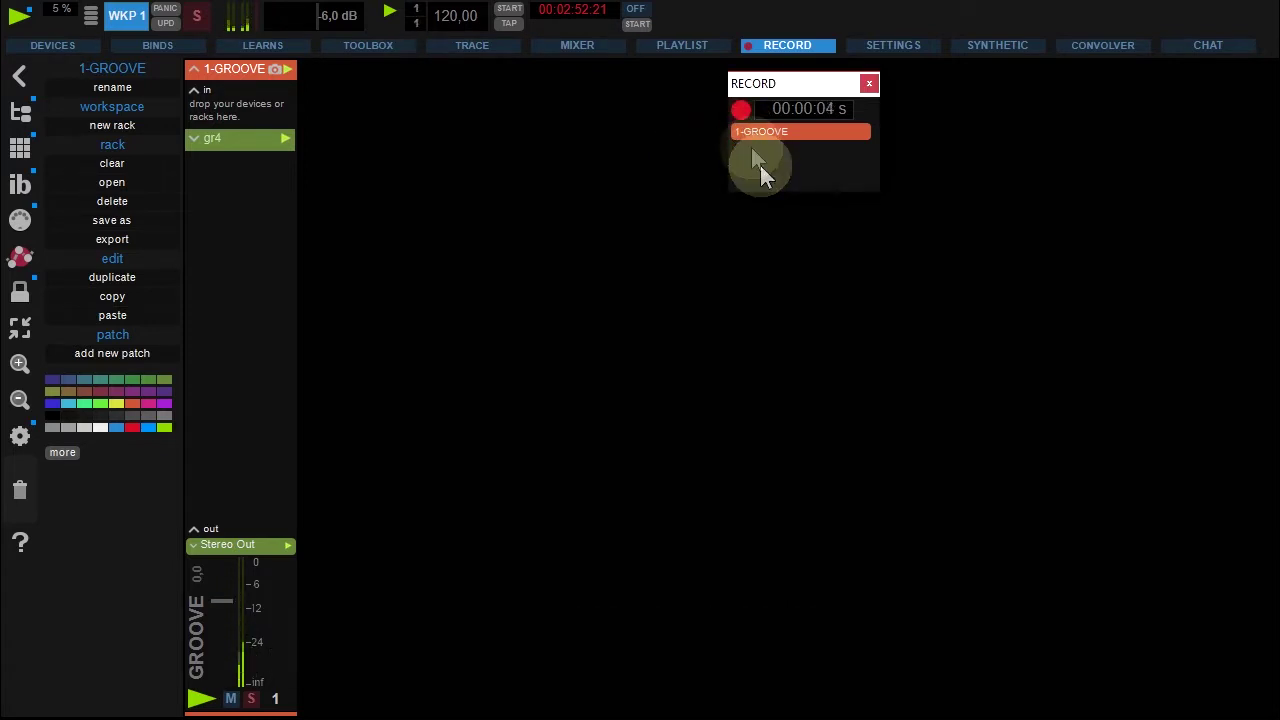
pyautogui.click(740, 110)
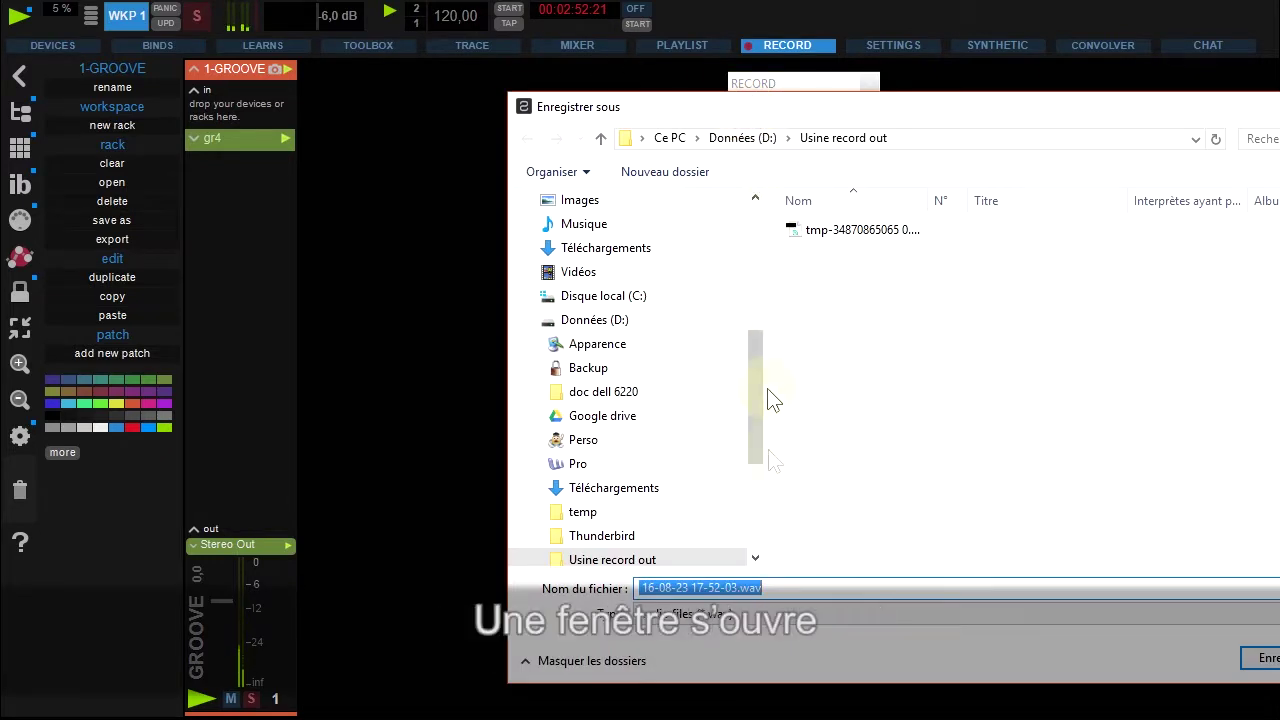
pyautogui.write('PROJECT')
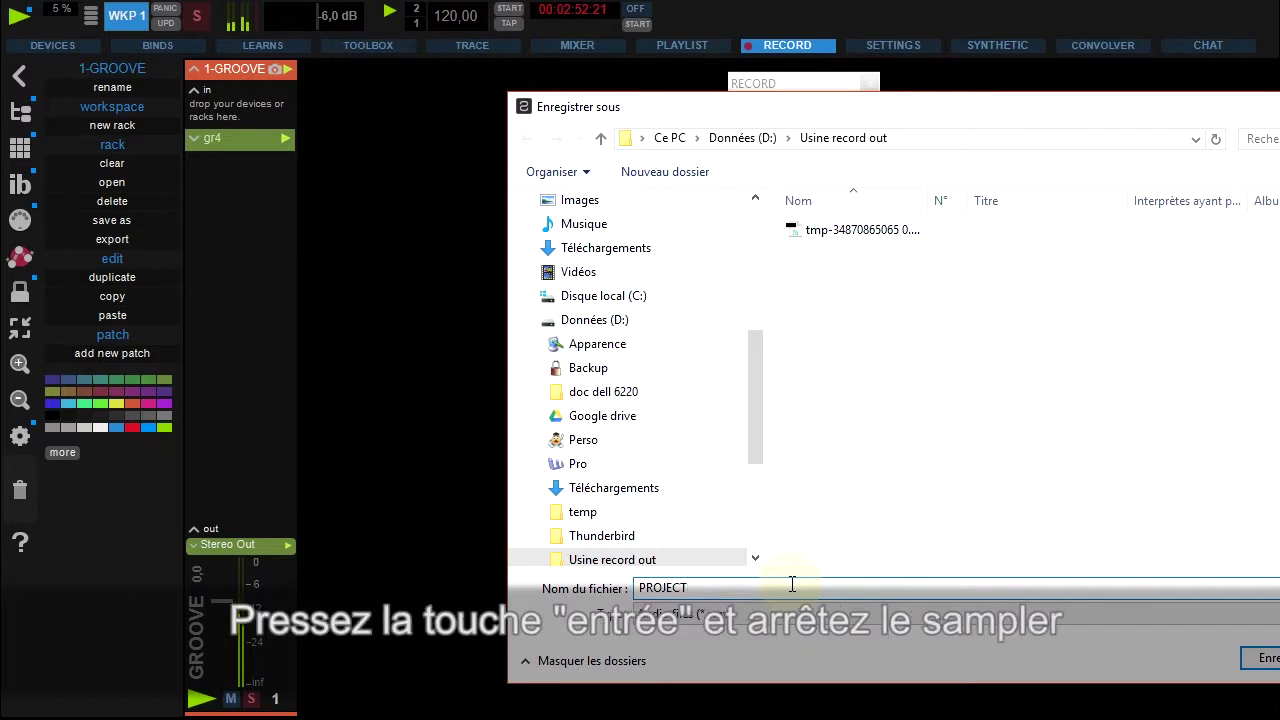
pyautogui.press('Return')
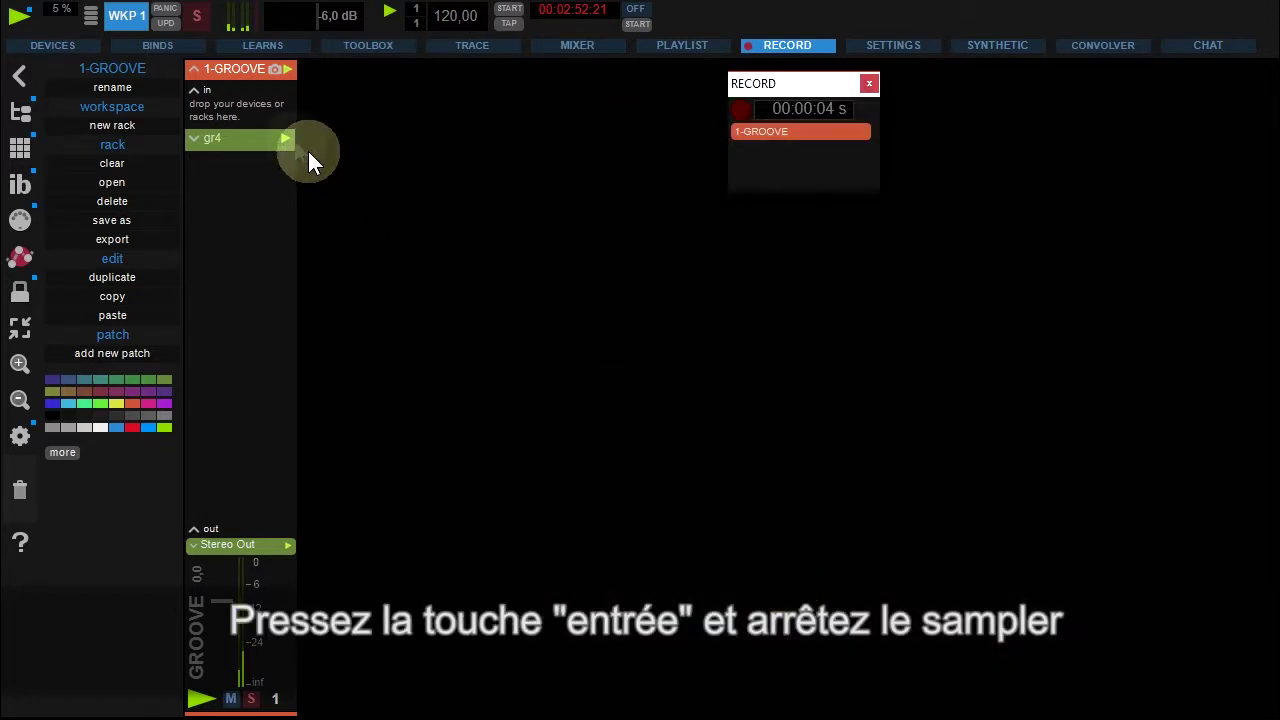
# Stop gr4 and locate PROJECT-1-GROOVE-0.wav in D:\Usine record out
pyautogui.click(293, 140)
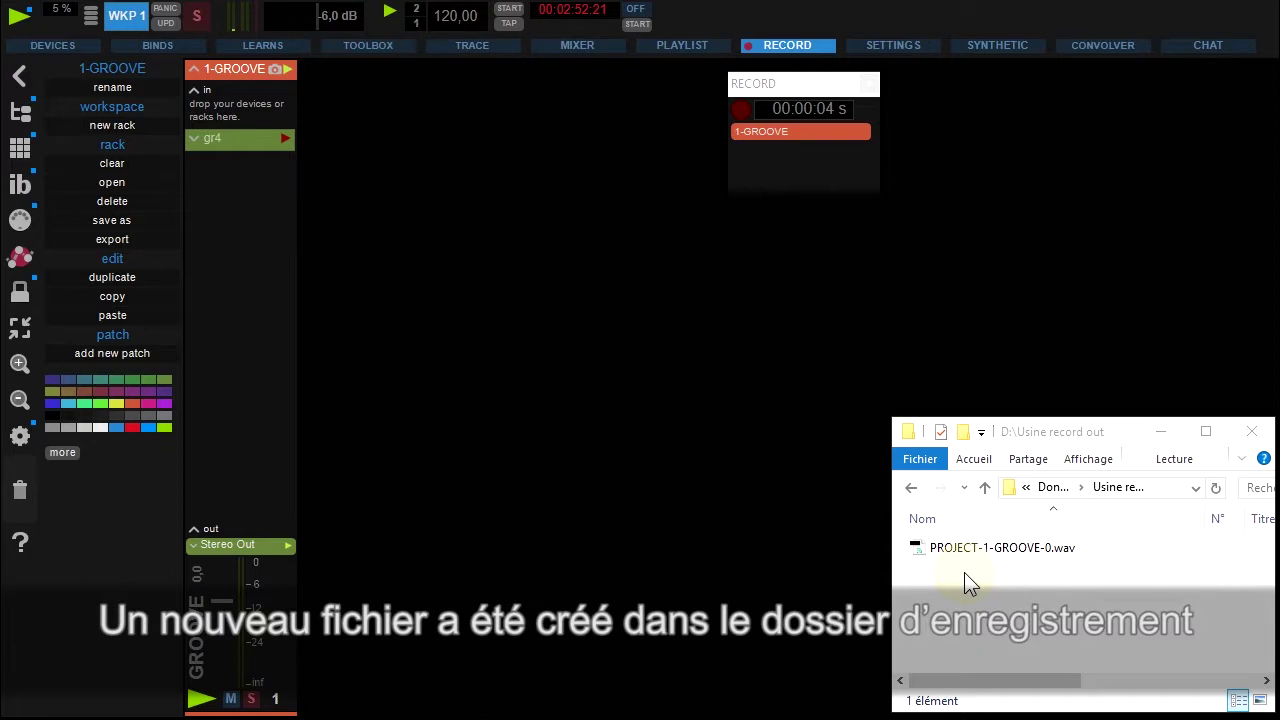
pyautogui.click(1010, 549)
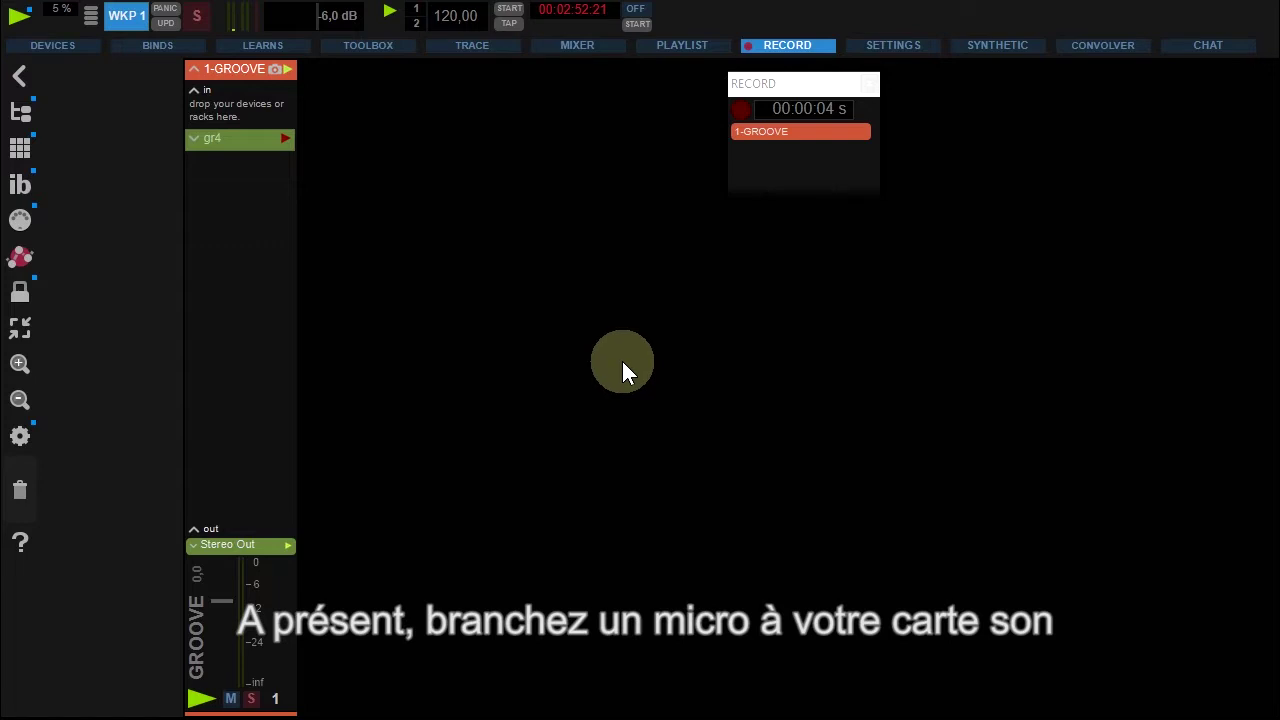
# Show the audio I/O devices, create a second rack, and drop Library > Audio FX > Reverb into it
pyautogui.click(67, 47)
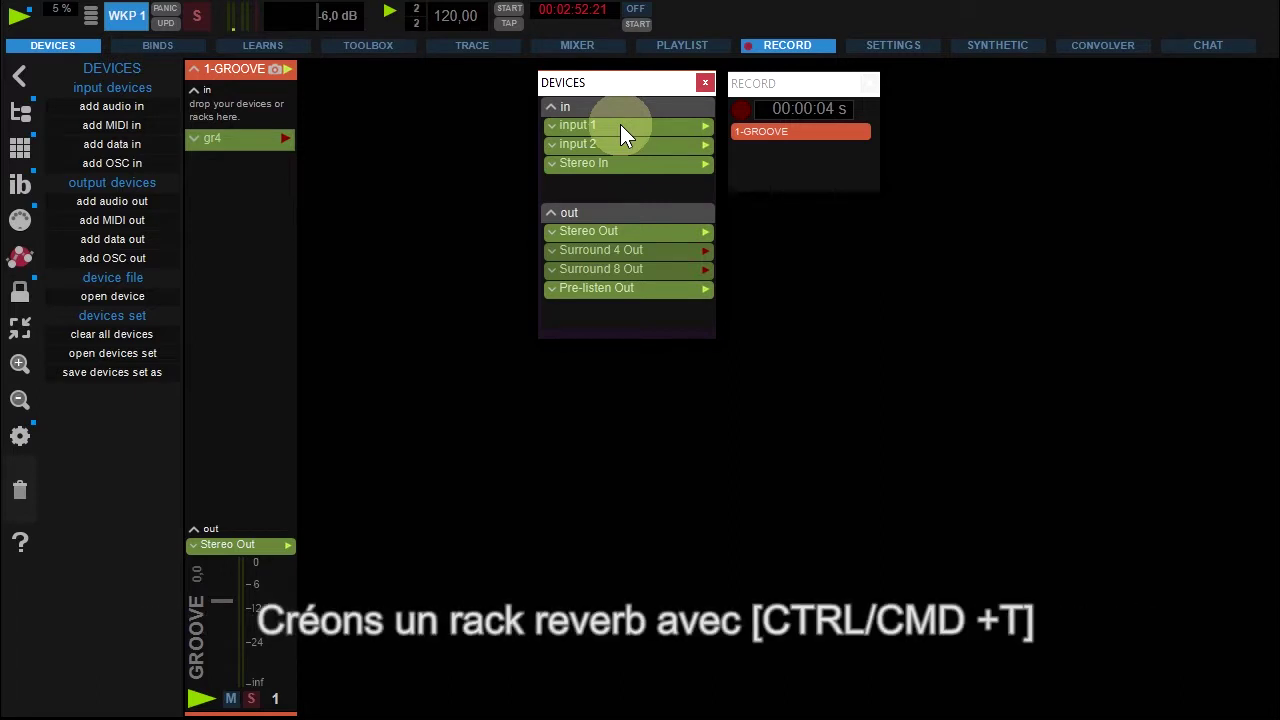
pyautogui.hotkey('ctrl', 't')
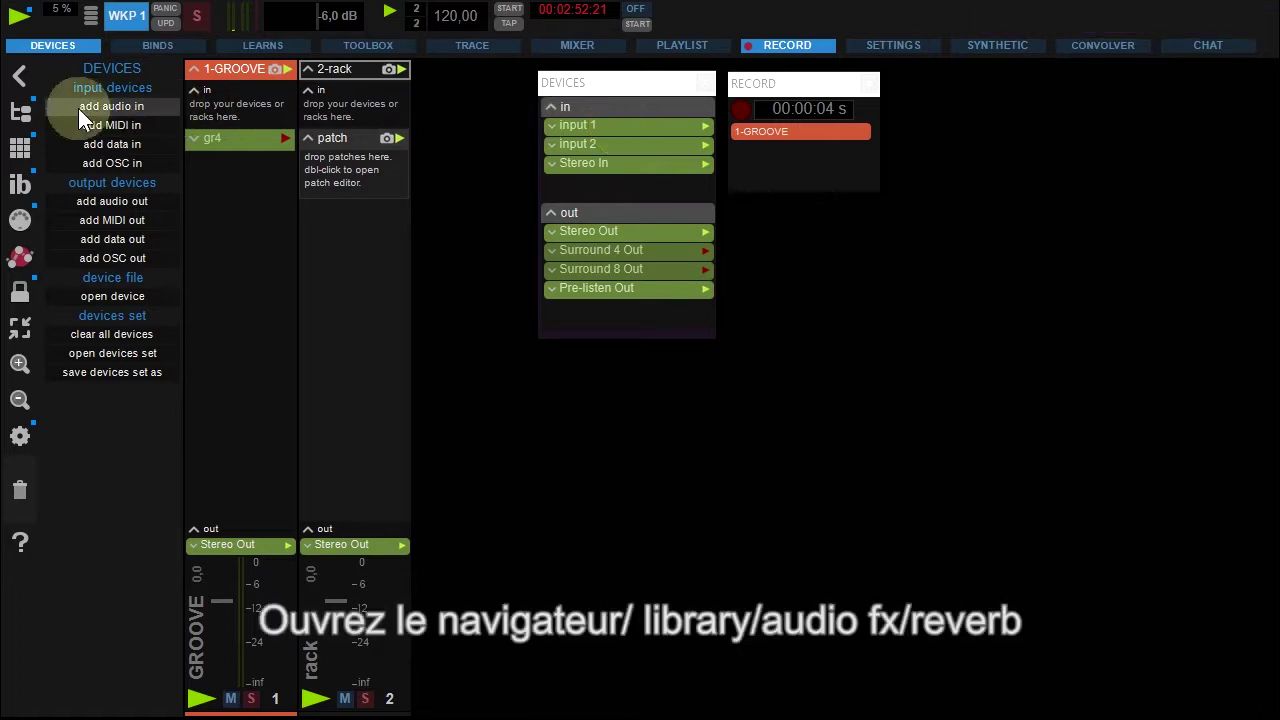
pyautogui.click(21, 118)
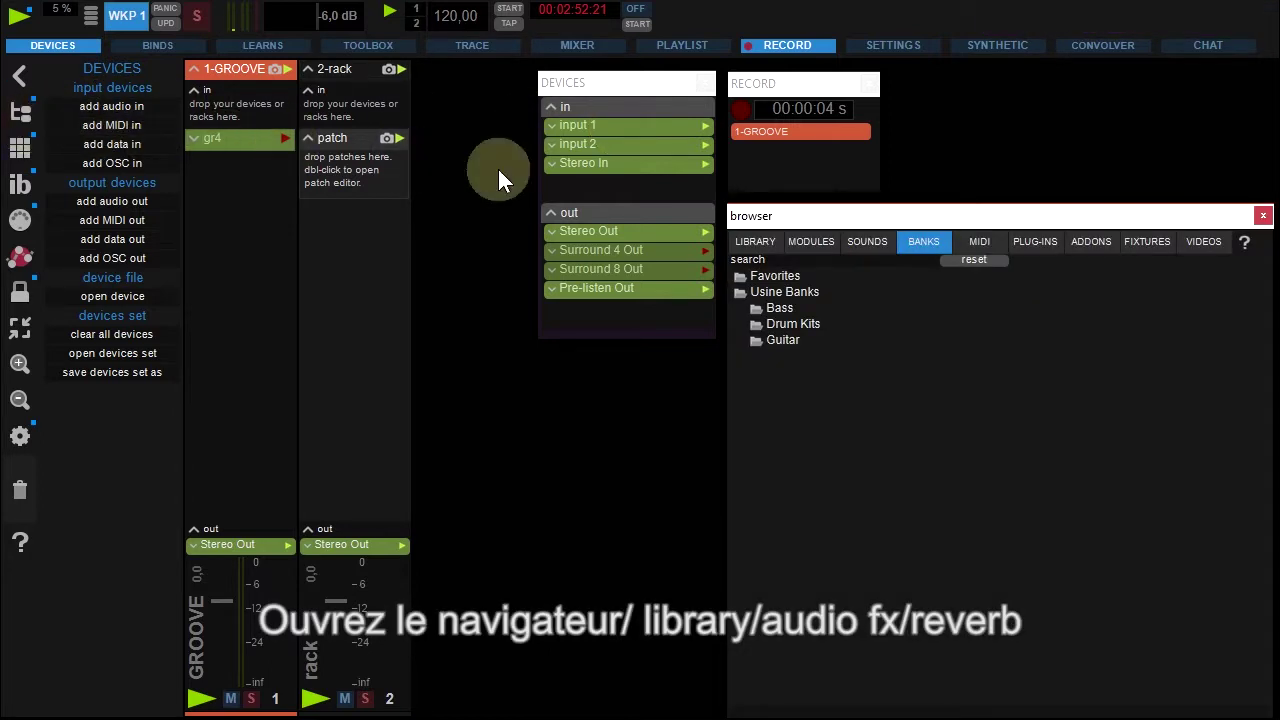
pyautogui.click(757, 238)
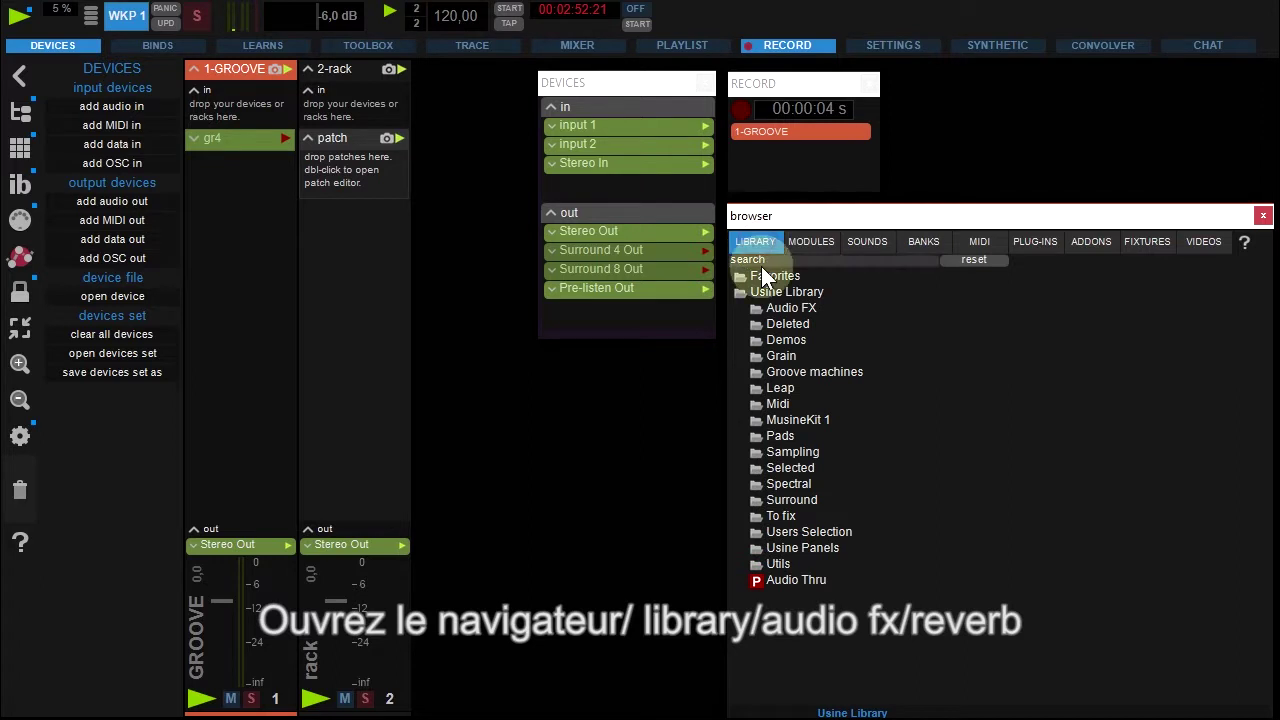
pyautogui.click(774, 304)
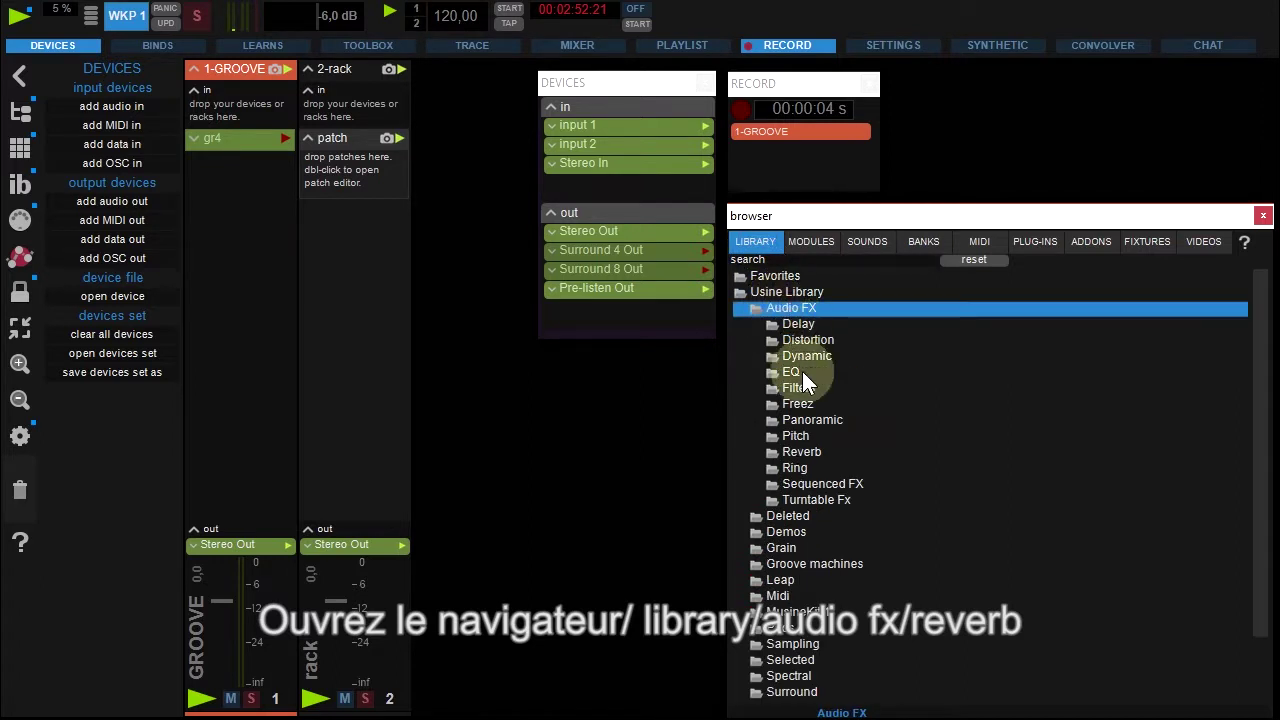
pyautogui.click(806, 450)
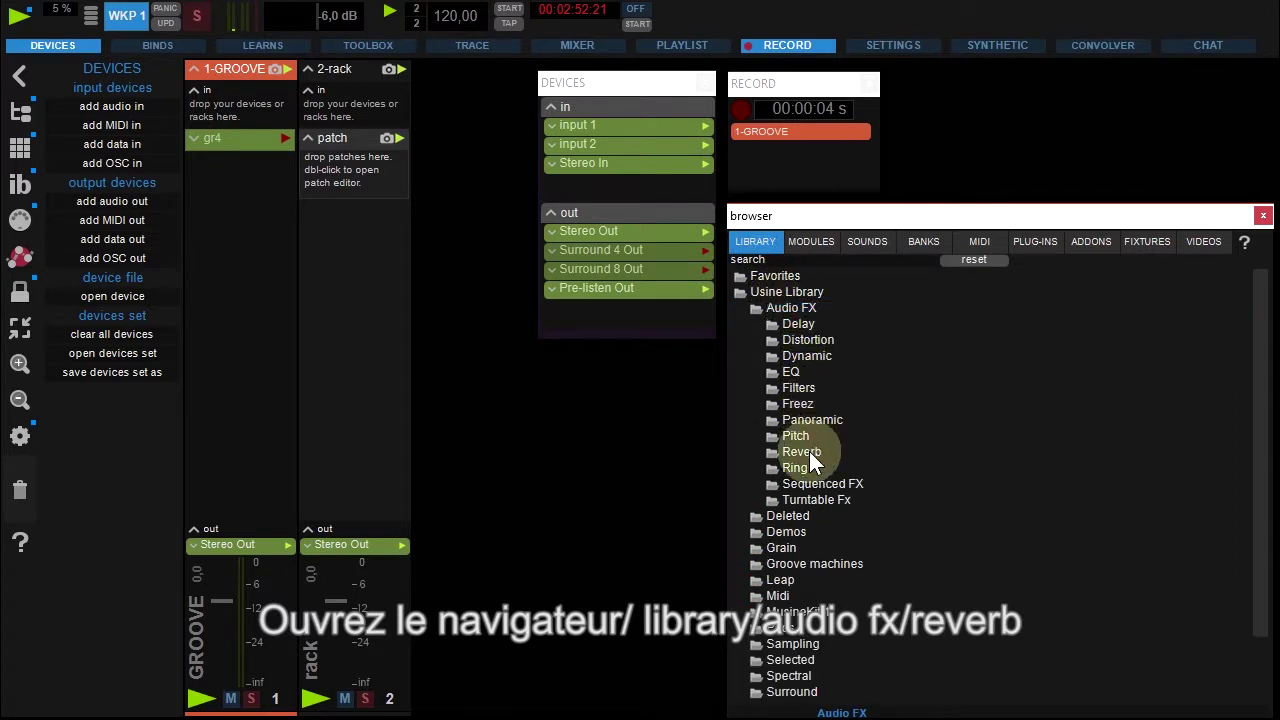
pyautogui.moveTo(815, 483)
pyautogui.mouseDown()
pyautogui.moveTo(527, 333)
pyautogui.moveTo(360, 170)
pyautogui.mouseUp()
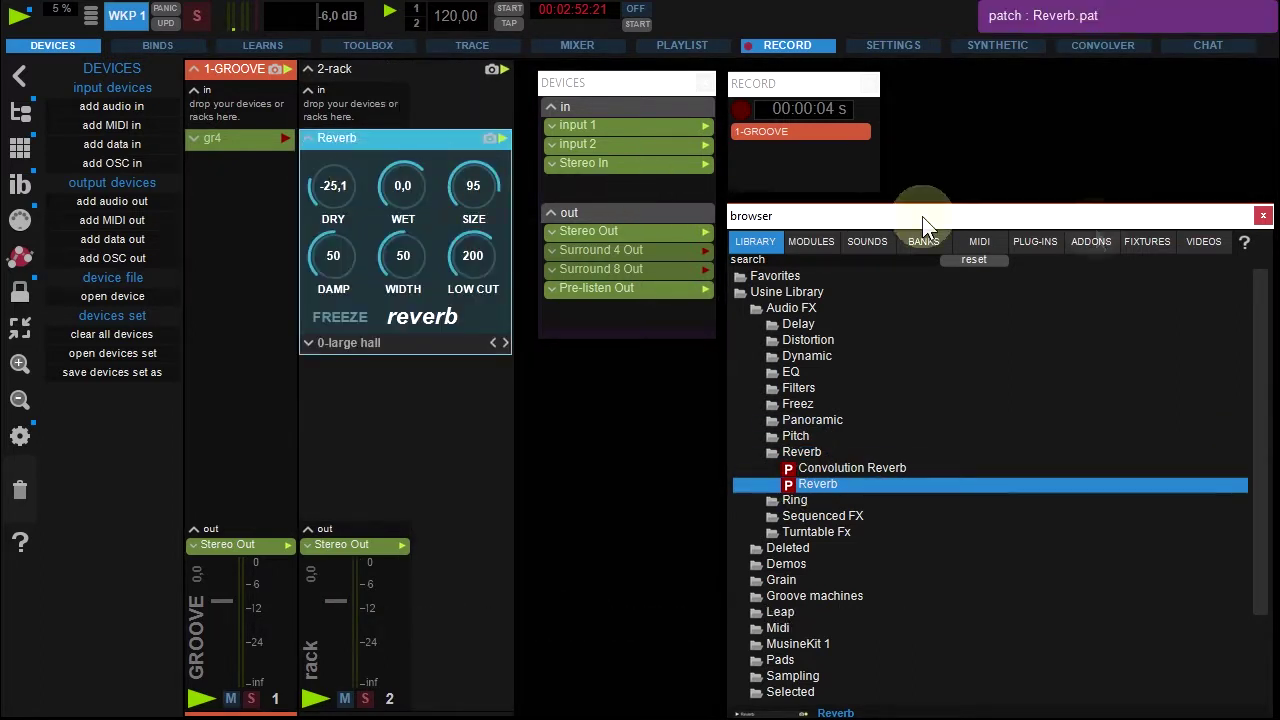
# Close the browser, name rack 2 REVERB, and give it the blue palette colour
pyautogui.click(1263, 217)
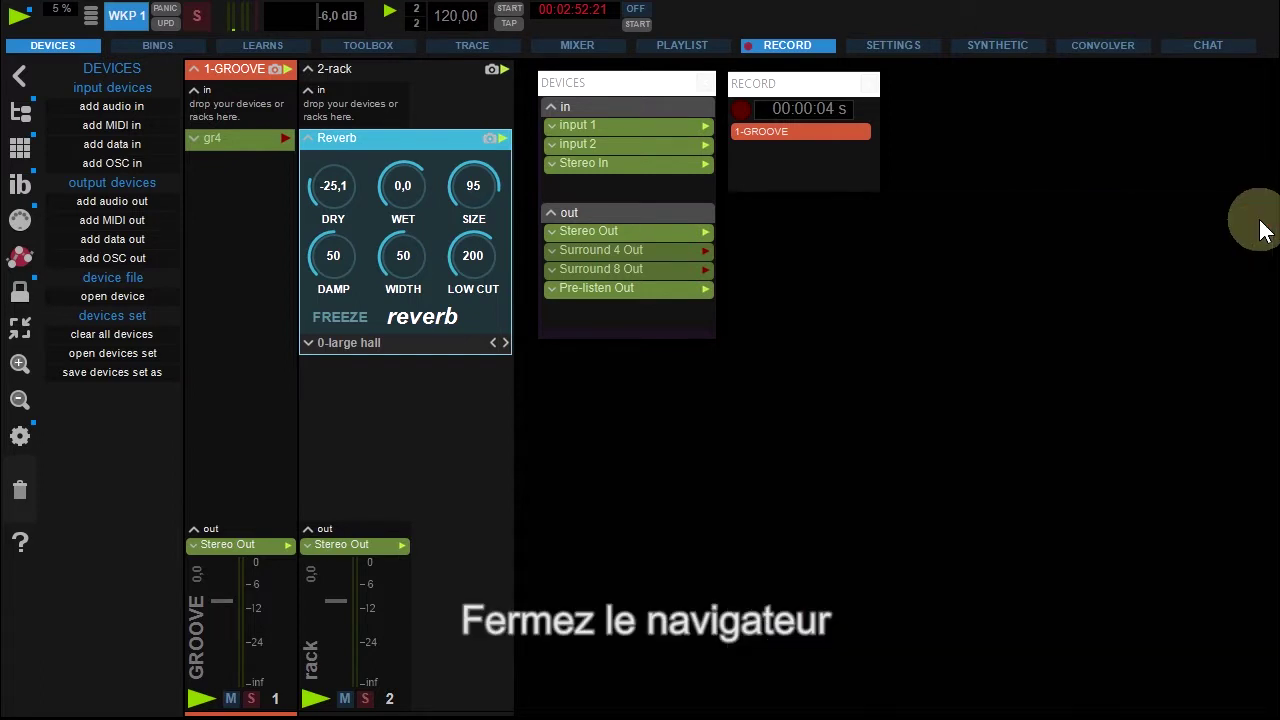
pyautogui.doubleClick(343, 68)
pyautogui.write('REVERB')
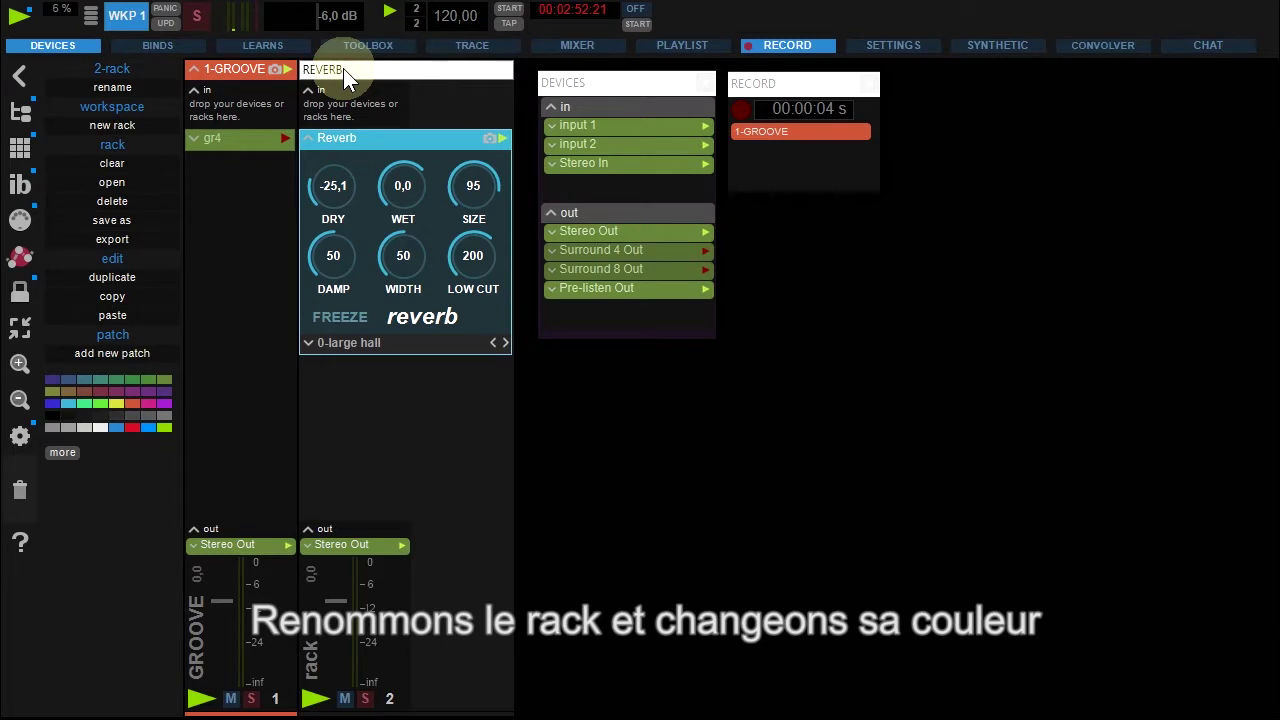
pyautogui.press('Return')
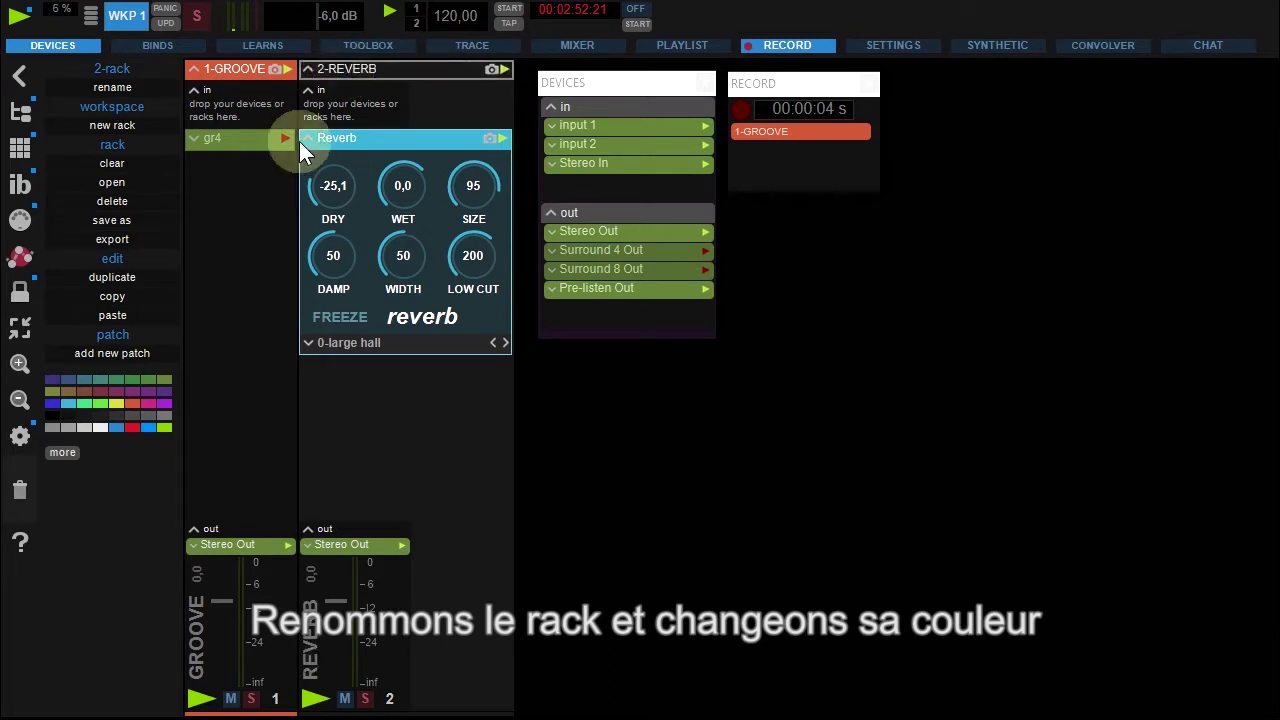
pyautogui.click(148, 427)
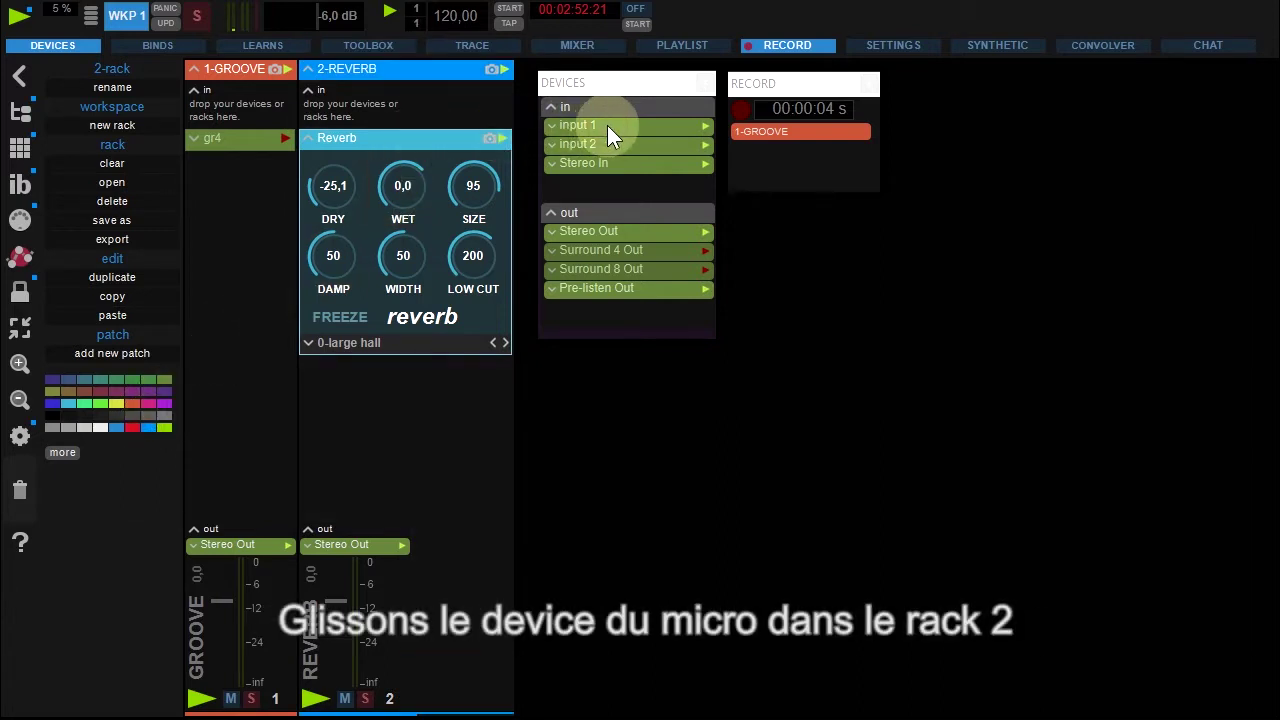
# Put input 1 in the REVERB rack, then add 2-REVERB, input 1 and Stereo Out as record sources
pyautogui.moveTo(607, 125); pyautogui.dragTo(382, 111)
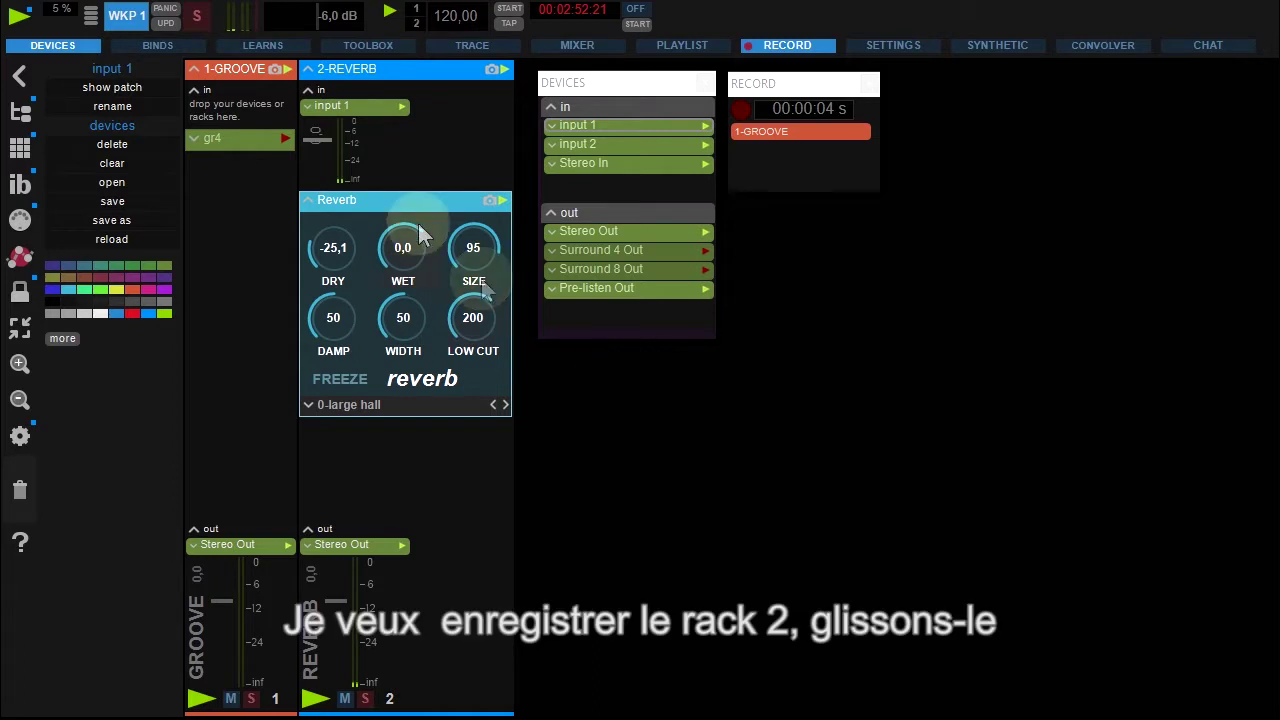
pyautogui.moveTo(368, 70); pyautogui.dragTo(776, 158)
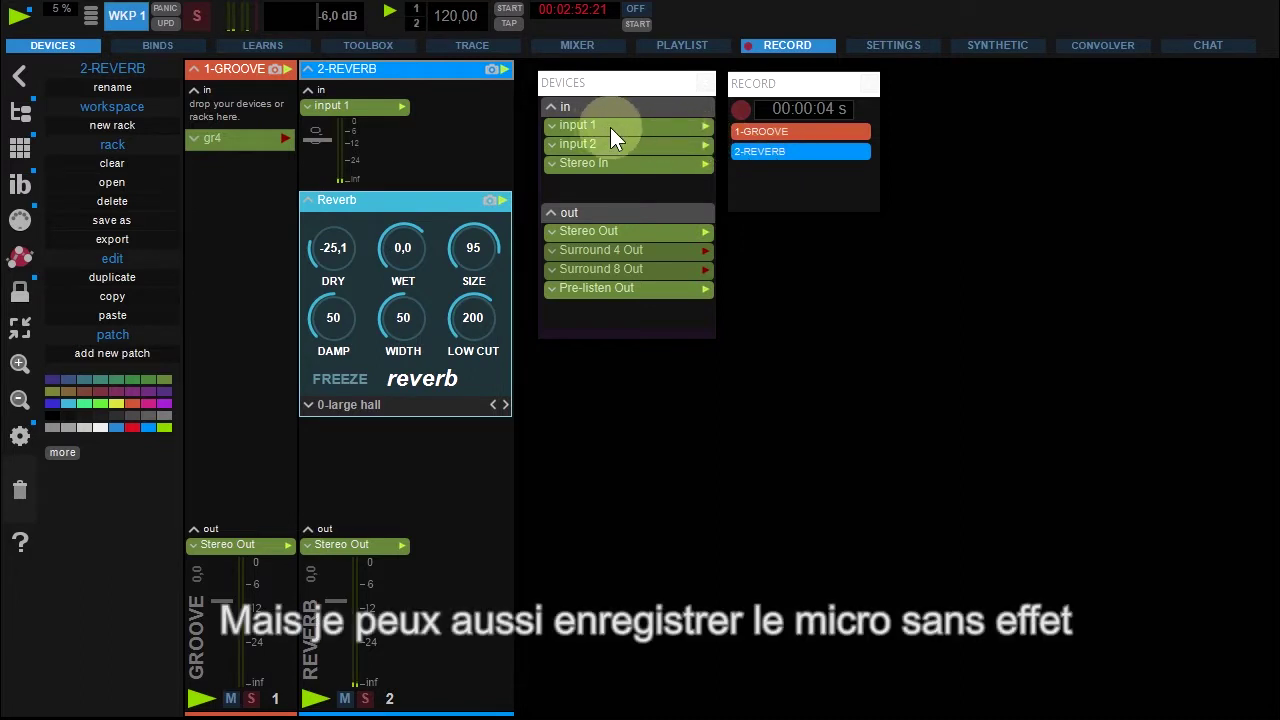
pyautogui.moveTo(610, 127); pyautogui.dragTo(768, 183)
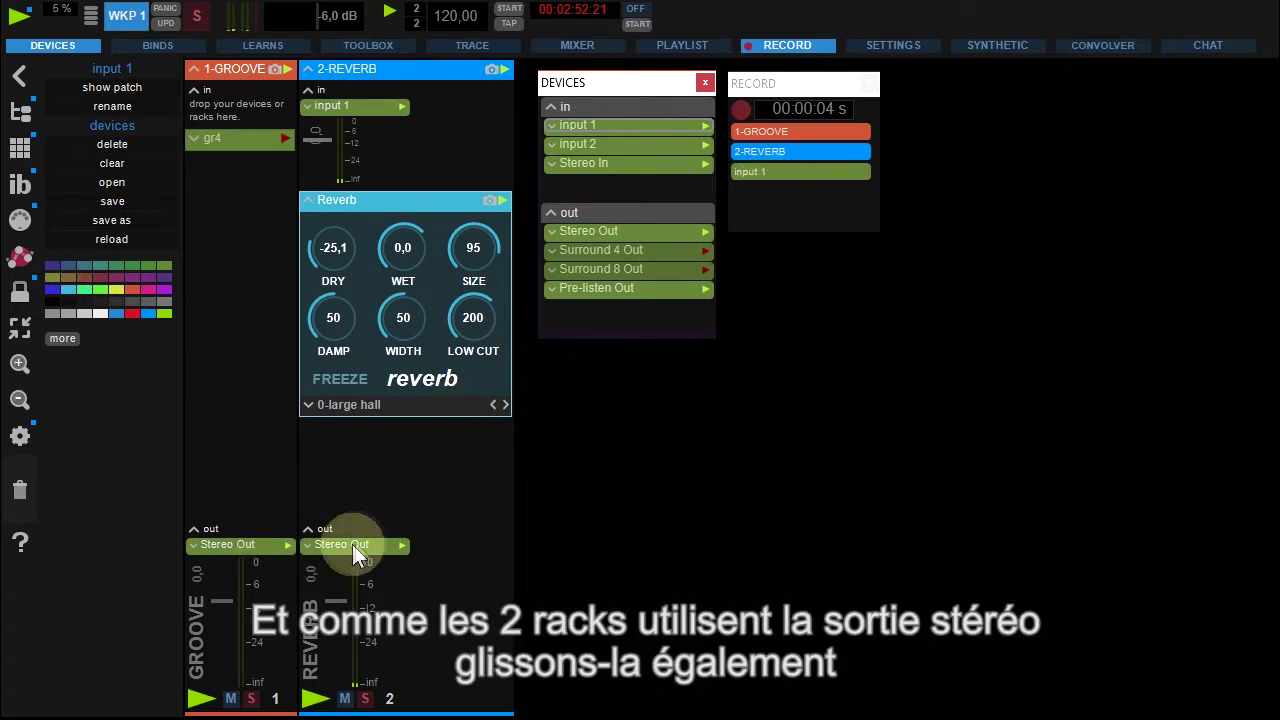
pyautogui.moveTo(609, 228); pyautogui.dragTo(768, 200)
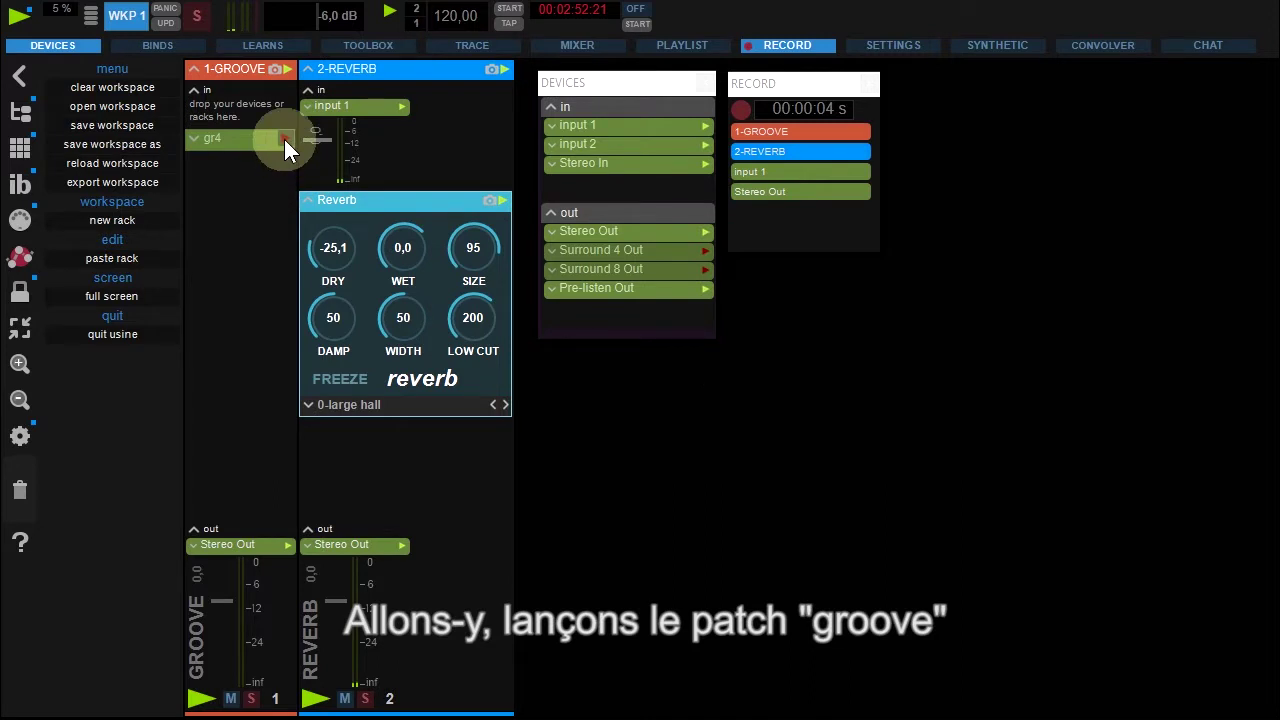
# Play gr4, record a 13-second take of all four sources, and save it as PROJECT
pyautogui.click(284, 139)
pyautogui.click(742, 110)
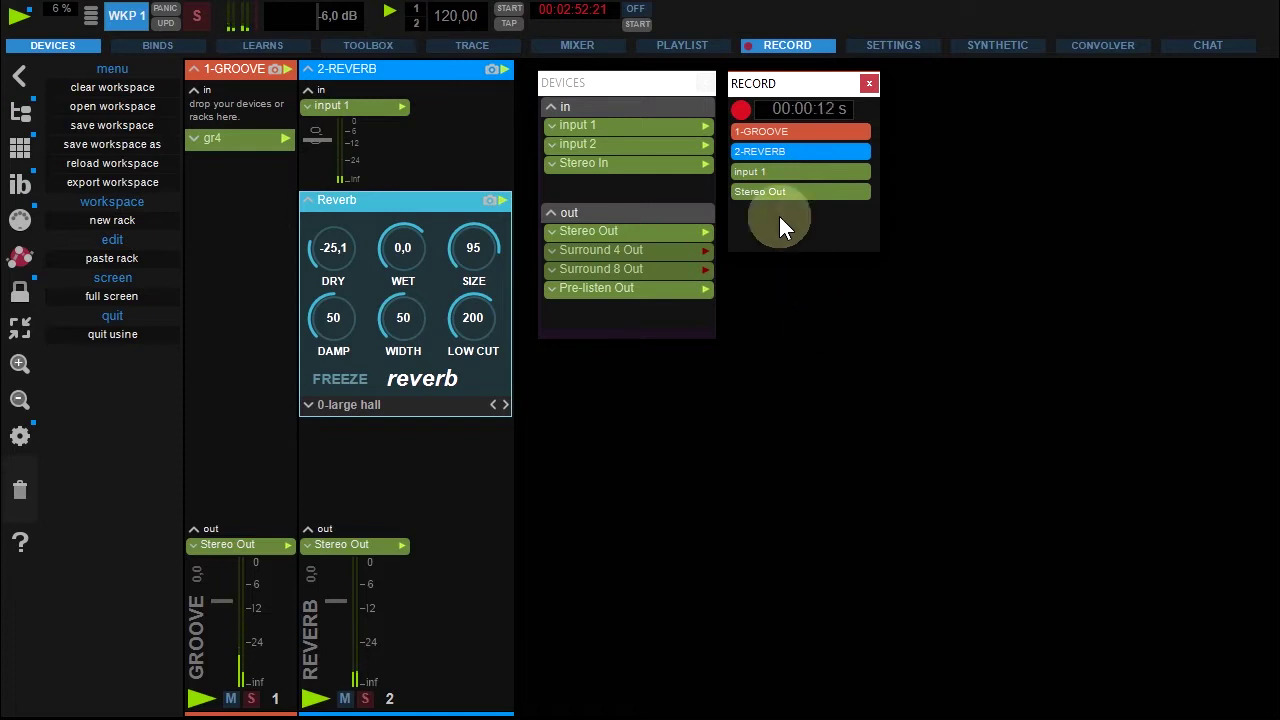
pyautogui.click(745, 111)
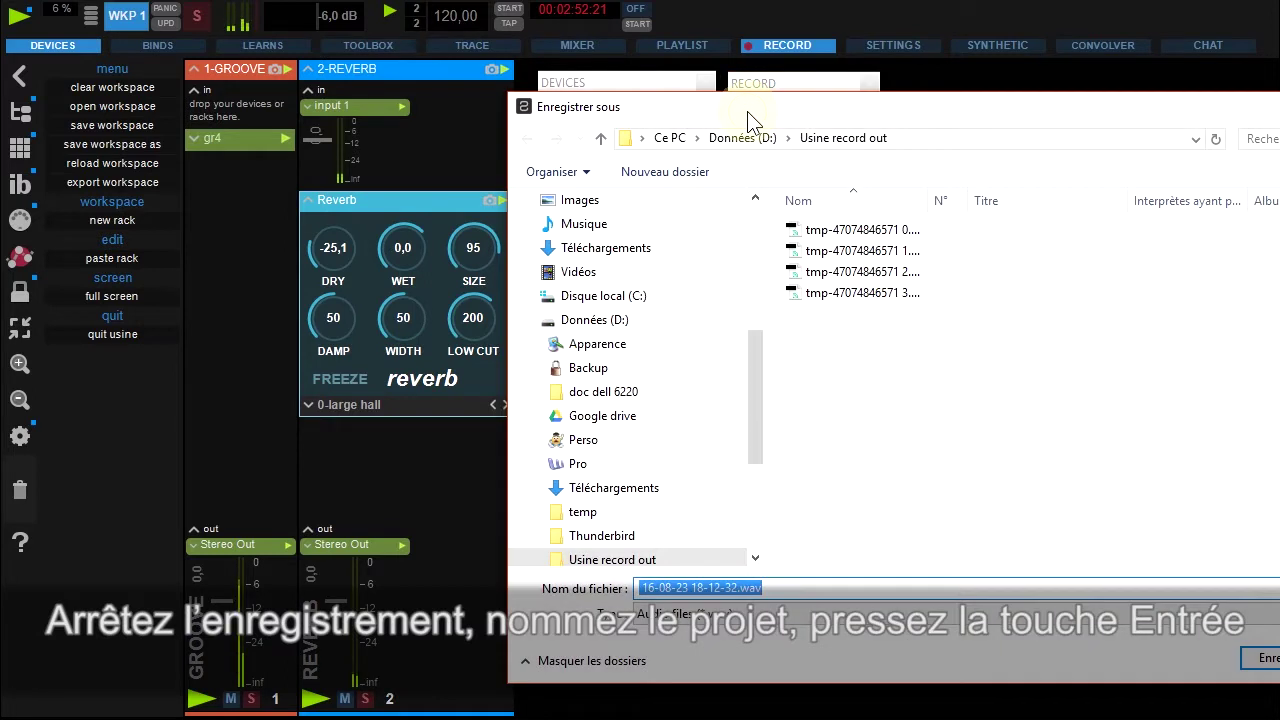
pyautogui.write('PROJECT')
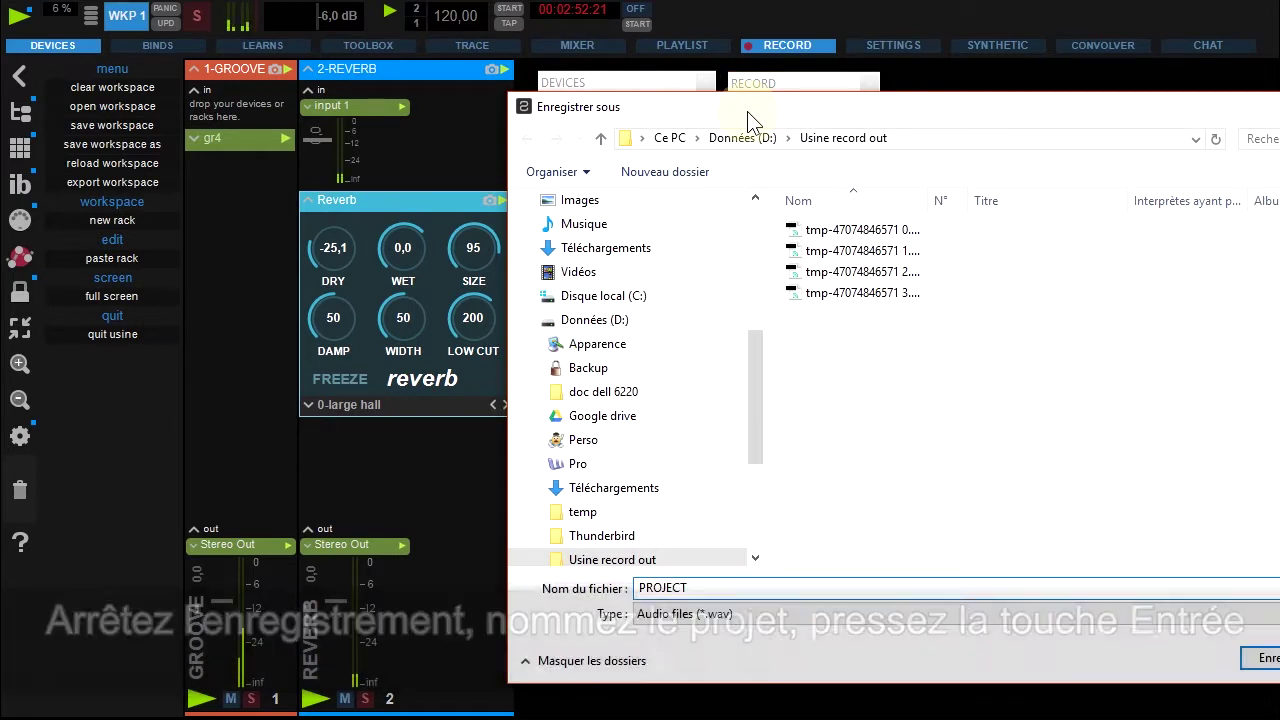
pyautogui.press('Return')
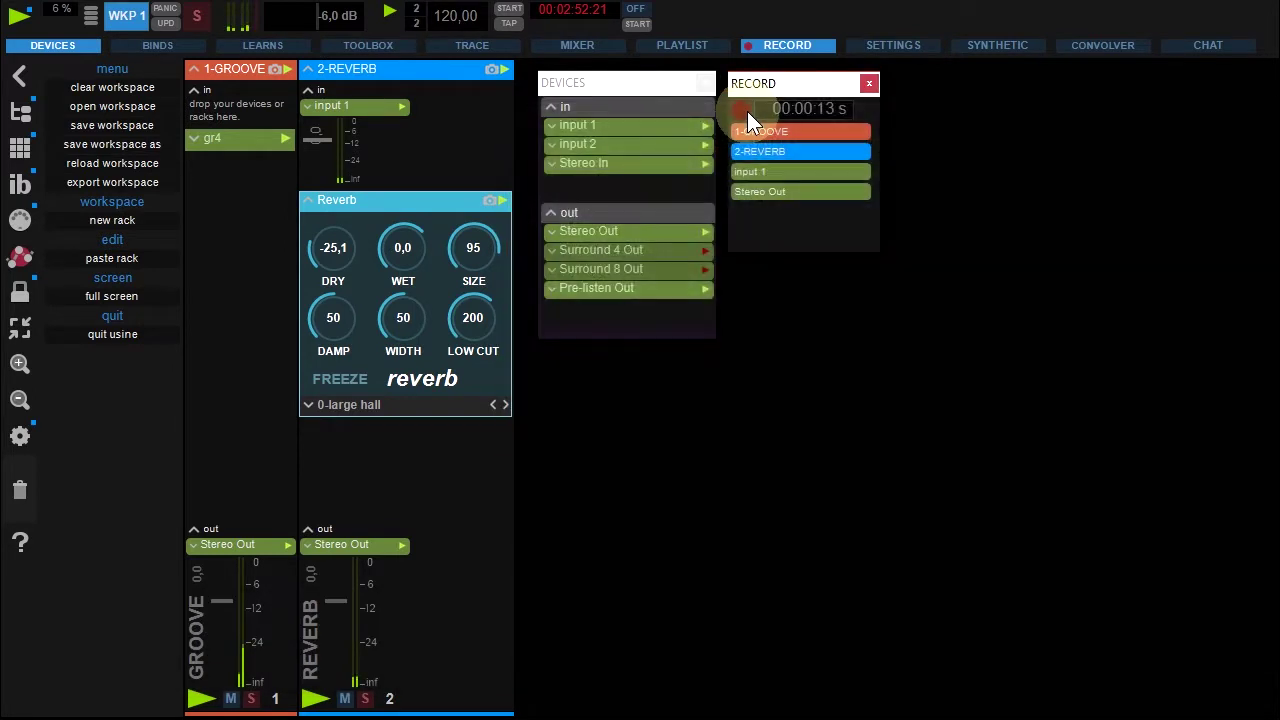
# Stop the audio engine and select the groove, reverb, mic and stereo out PROJECT WAVs in D:\Usine record out
pyautogui.click(24, 18)
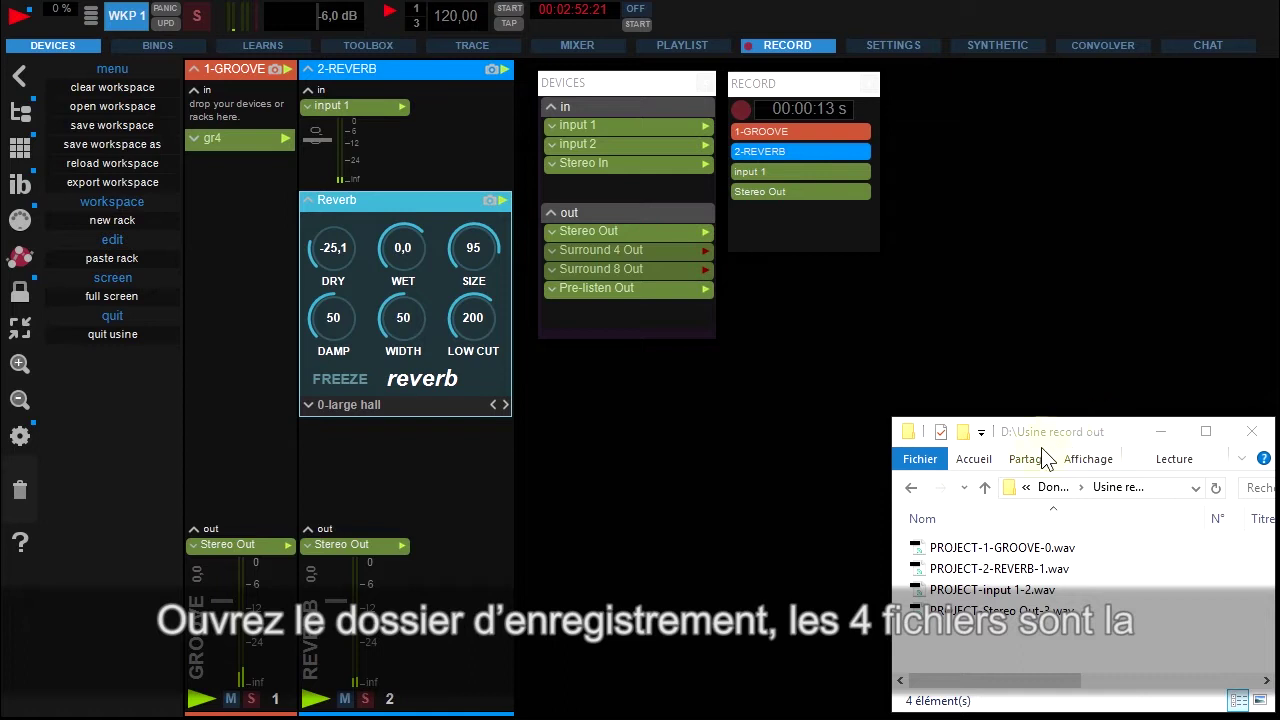
pyautogui.click(982, 548)
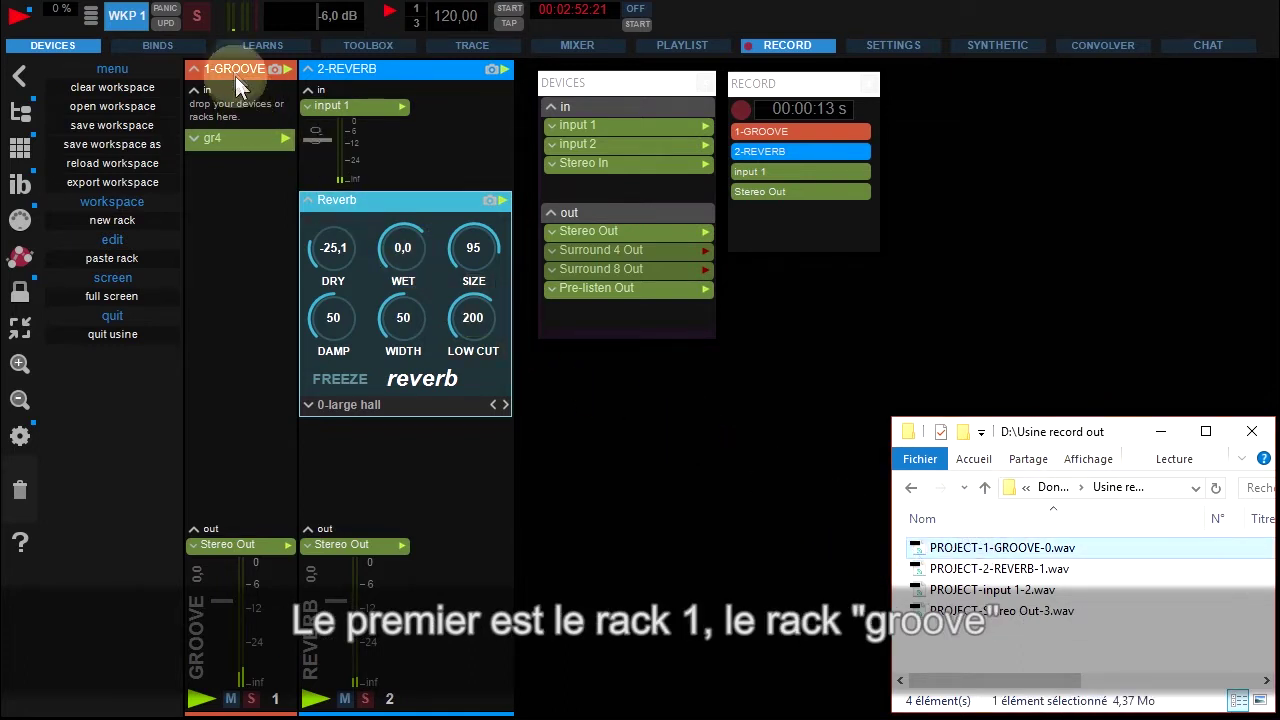
pyautogui.click(951, 569)
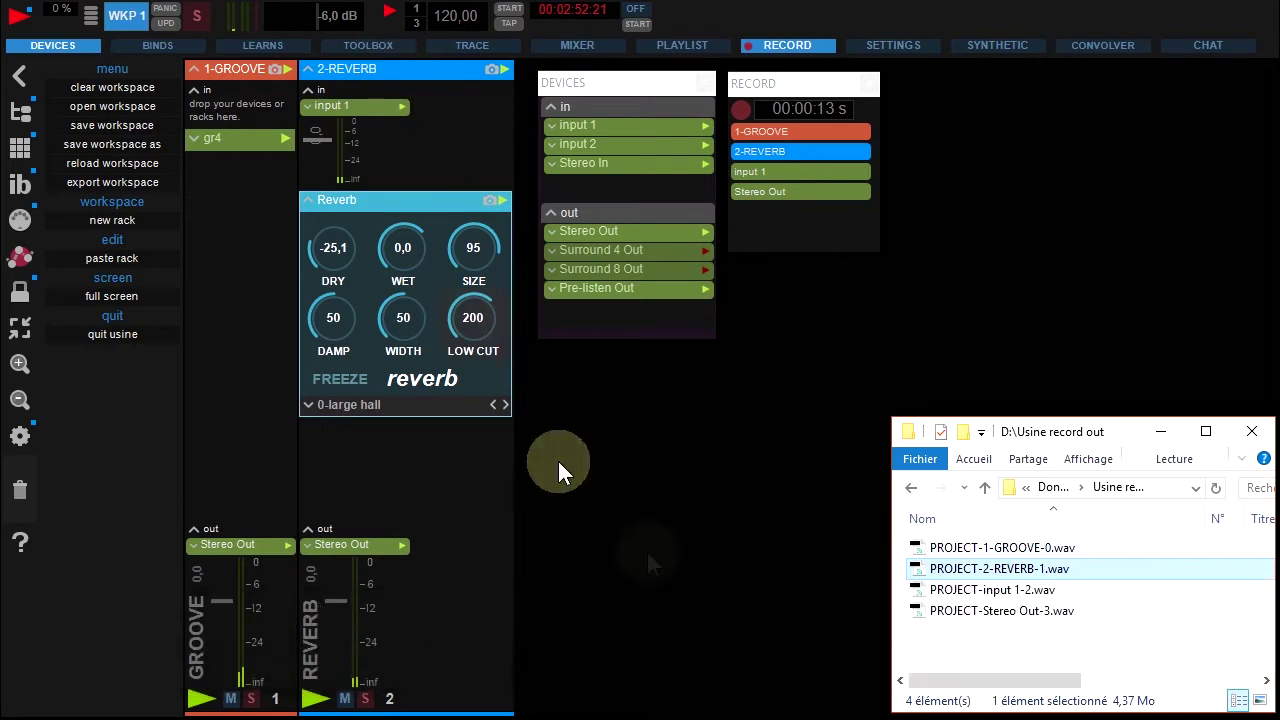
pyautogui.click(945, 590)
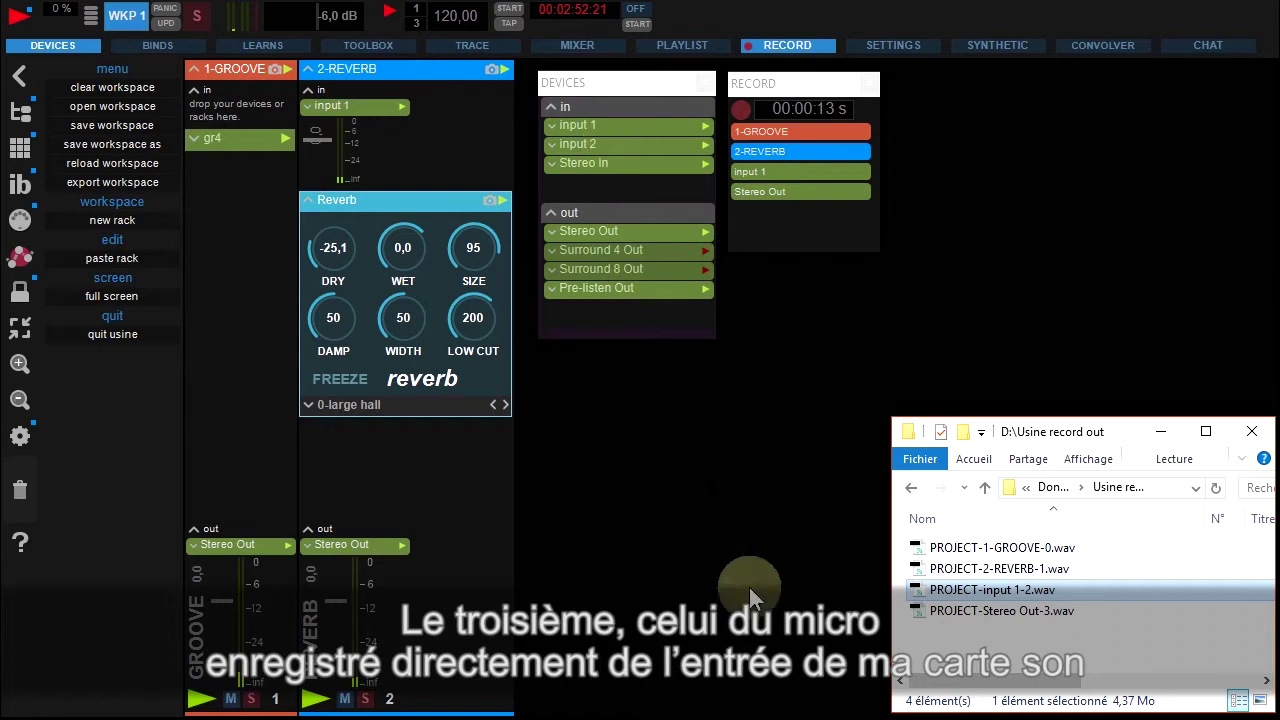
pyautogui.click(843, 612)
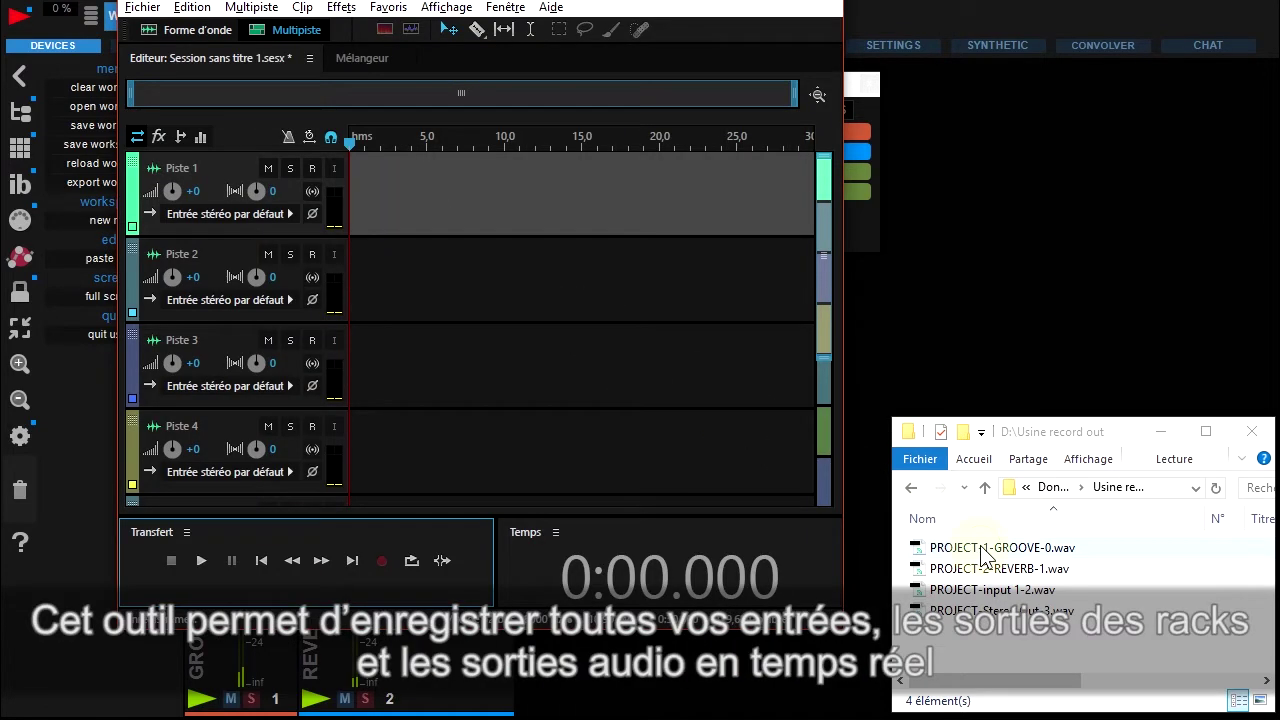
# Drag the groove, reverb, mic and stereo out WAVs onto tracks 1 to 4
pyautogui.moveTo(985, 548); pyautogui.dragTo(340, 212)
pyautogui.moveTo(995, 568); pyautogui.dragTo(371, 255)
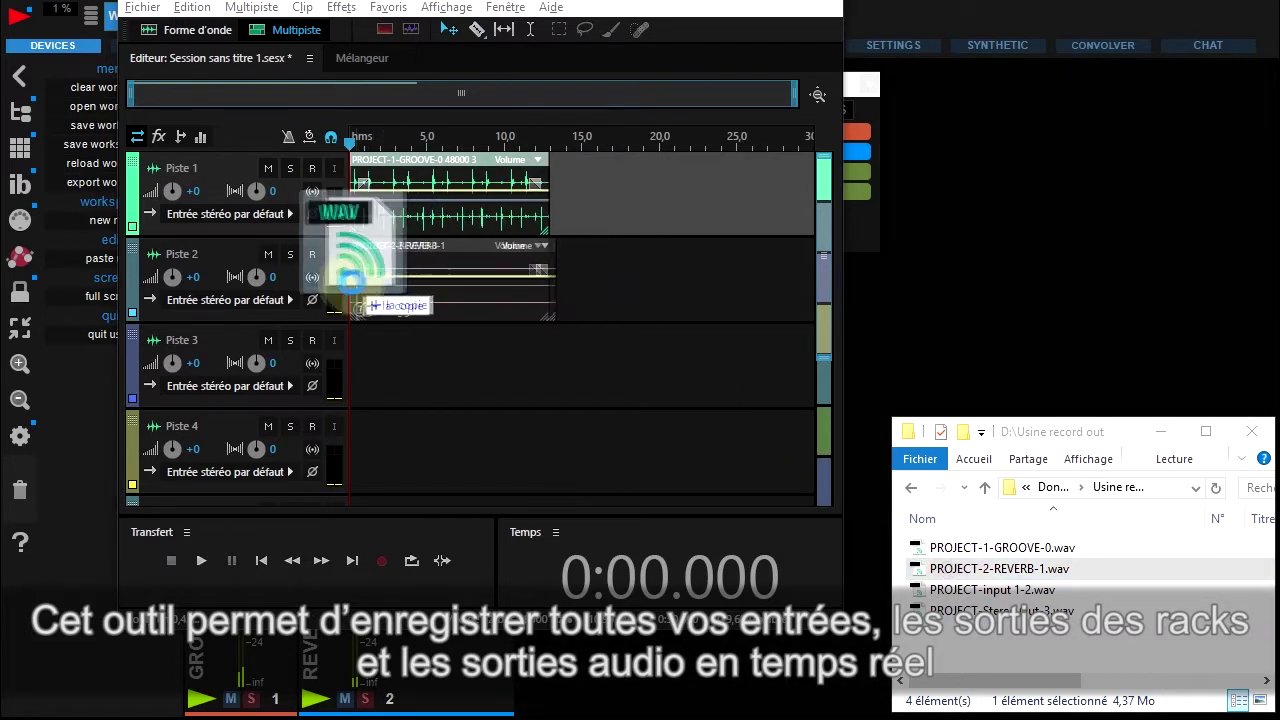
pyautogui.moveTo(990, 590); pyautogui.dragTo(350, 352)
pyautogui.moveTo(995, 610)
pyautogui.mouseDown()
pyautogui.moveTo(452, 448)
pyautogui.moveTo(350, 445)
pyautogui.mouseUp()
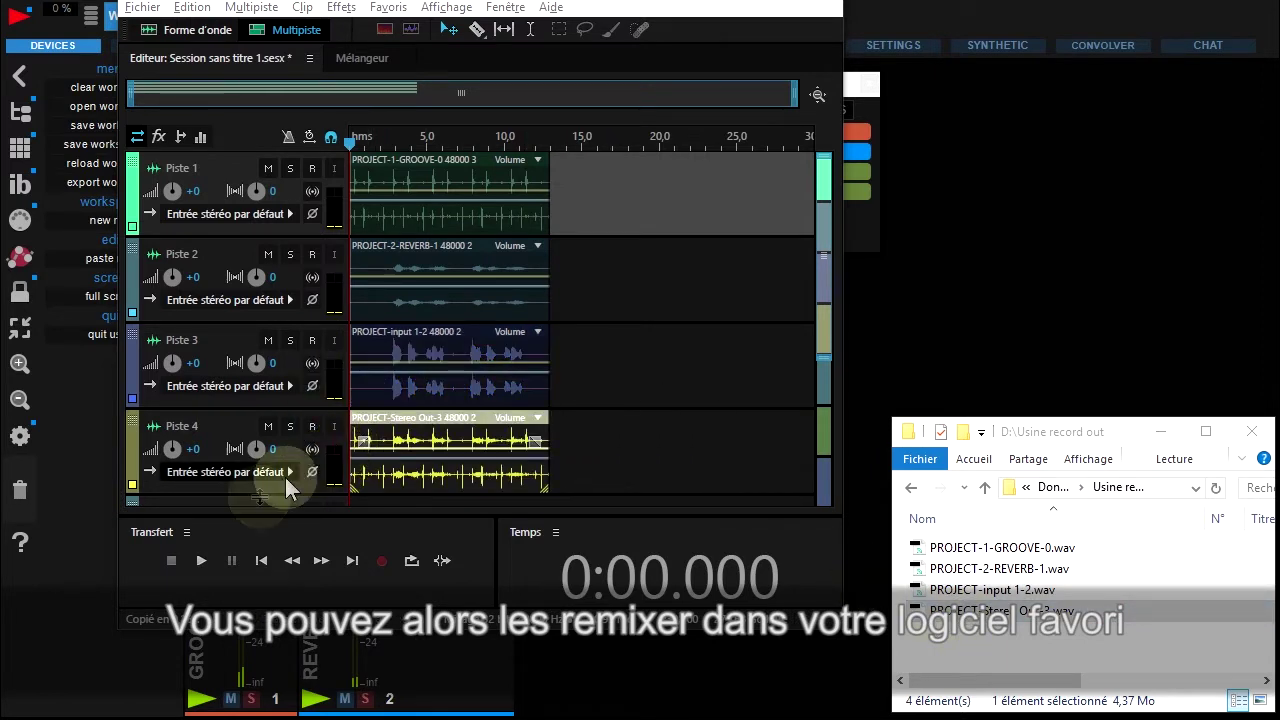
# Play the session, soloing tracks 1 to 4 in turn, then release the solo
pyautogui.click(200, 565)
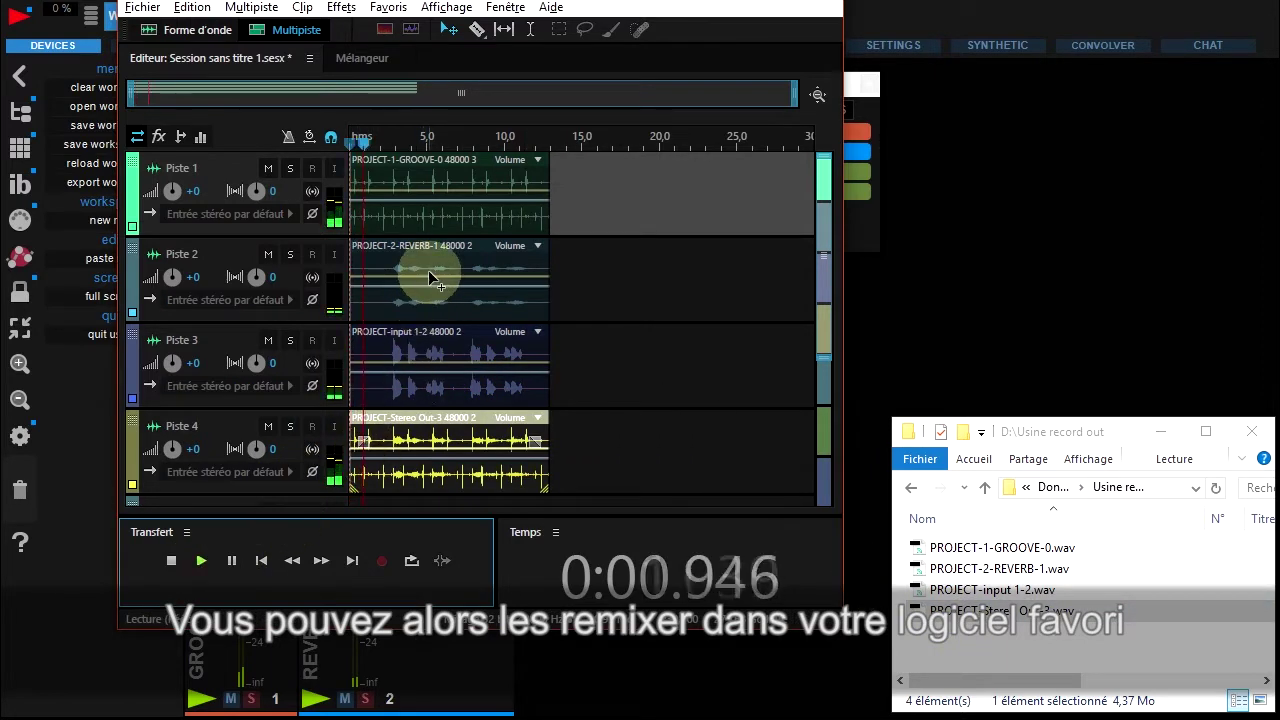
pyautogui.click(290, 168)
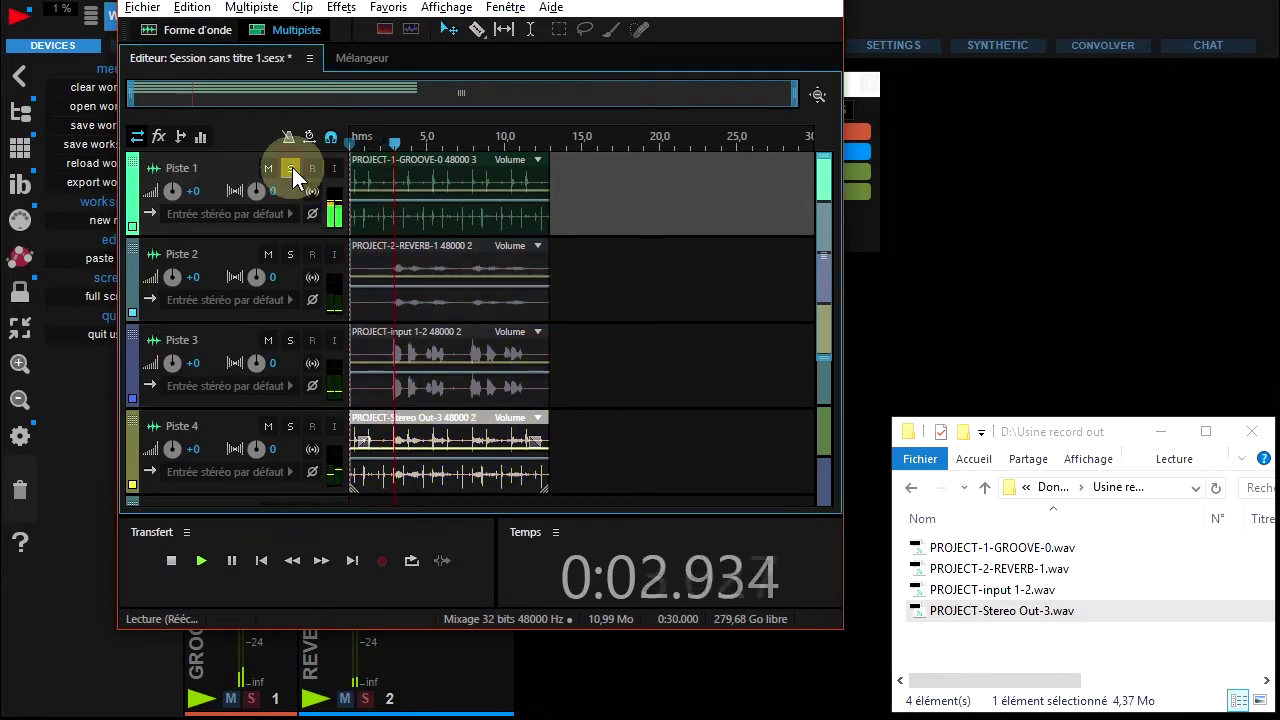
pyautogui.click(290, 256)
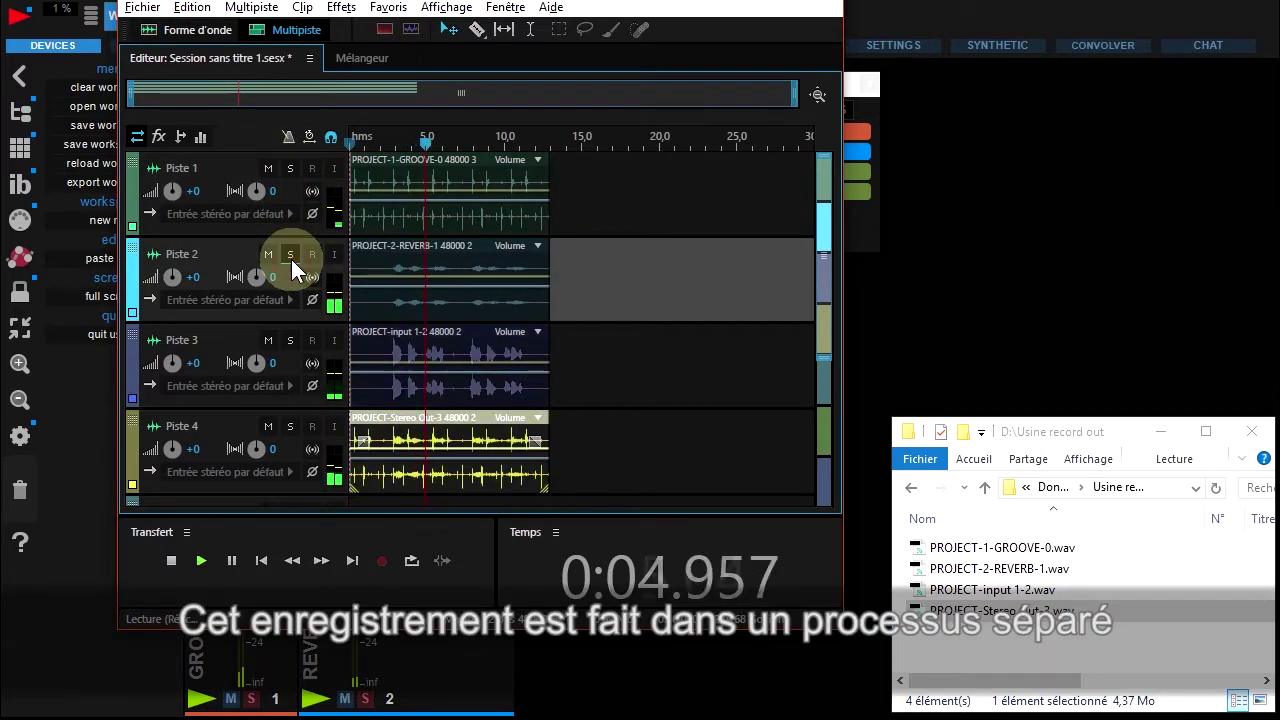
pyautogui.click(290, 340)
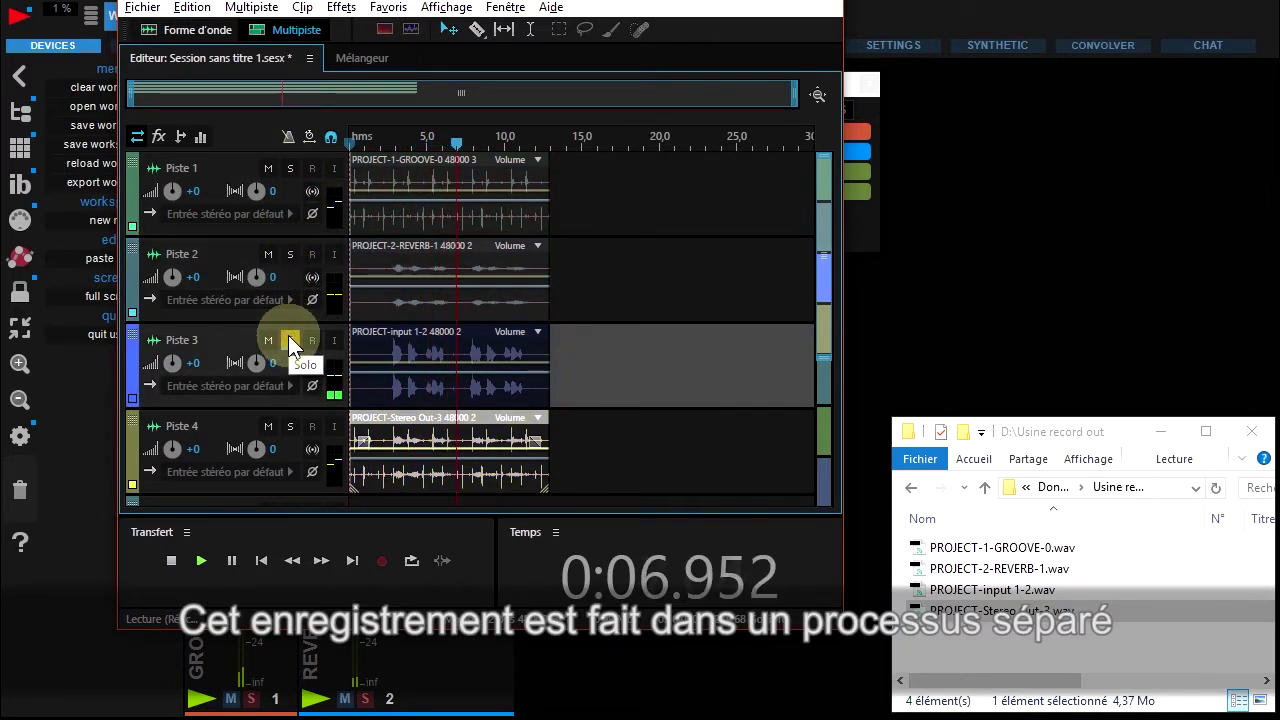
pyautogui.click(290, 426)
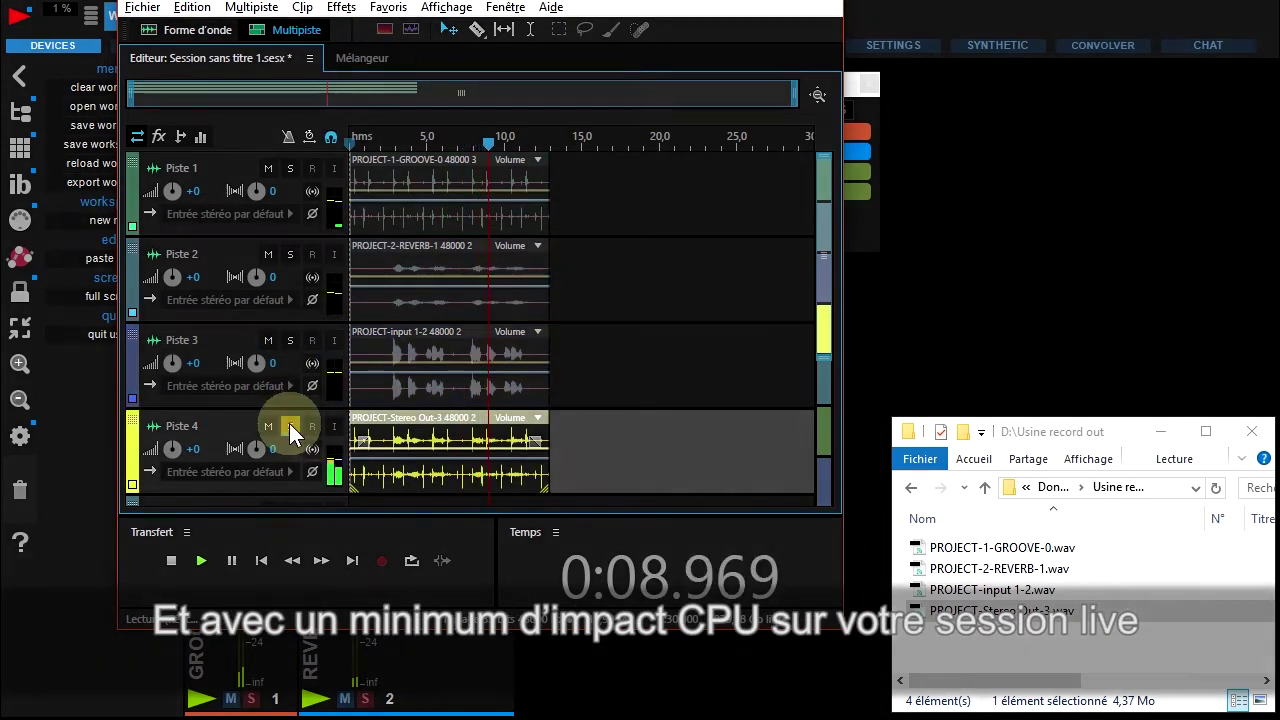
pyautogui.click(290, 426)
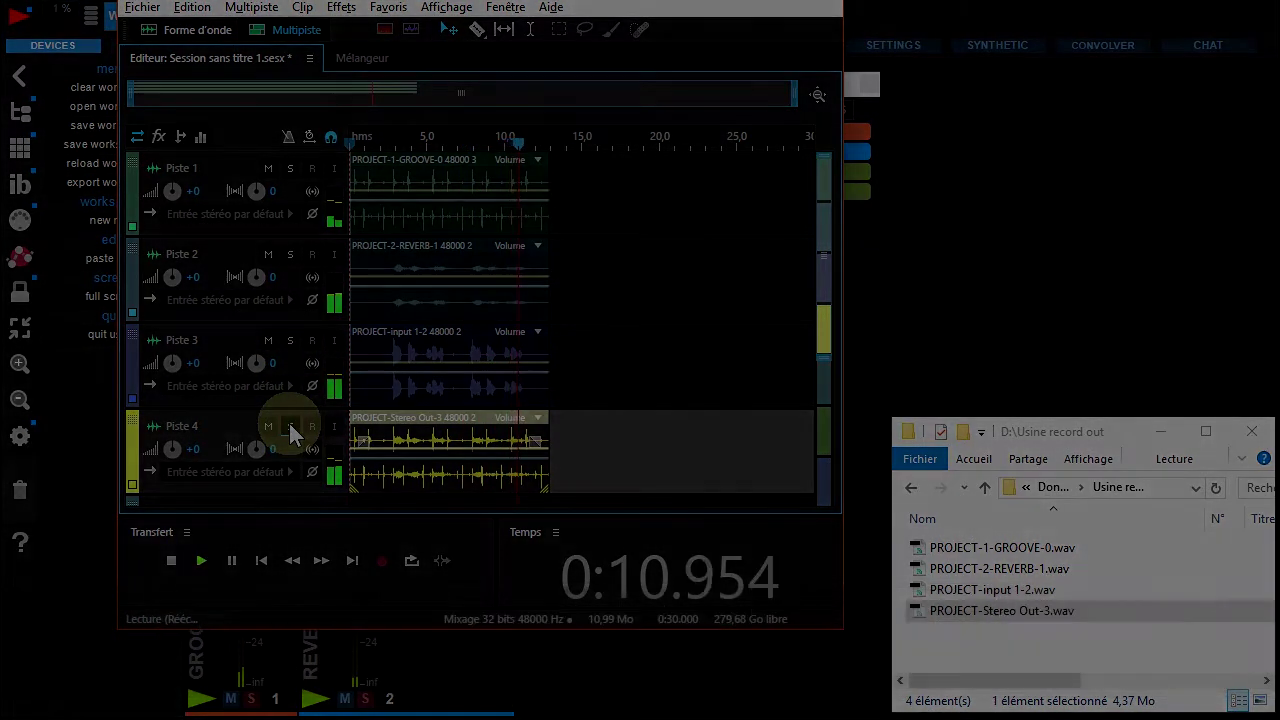